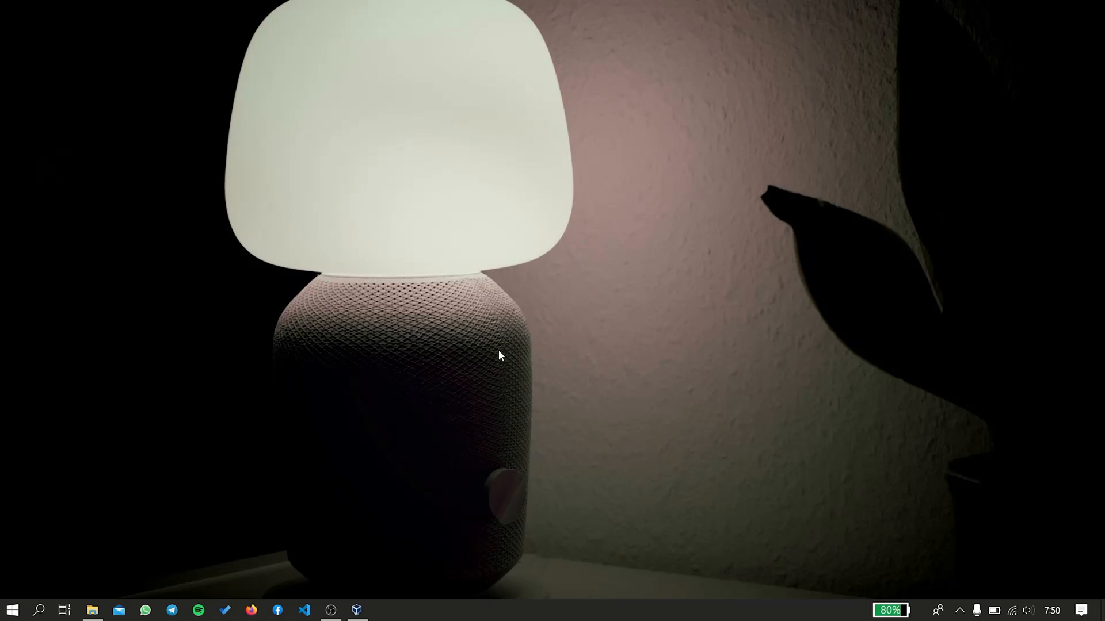
Launch Oracle VM VirtualBox Manager from the Windows taskbar.
left_click(356, 610)
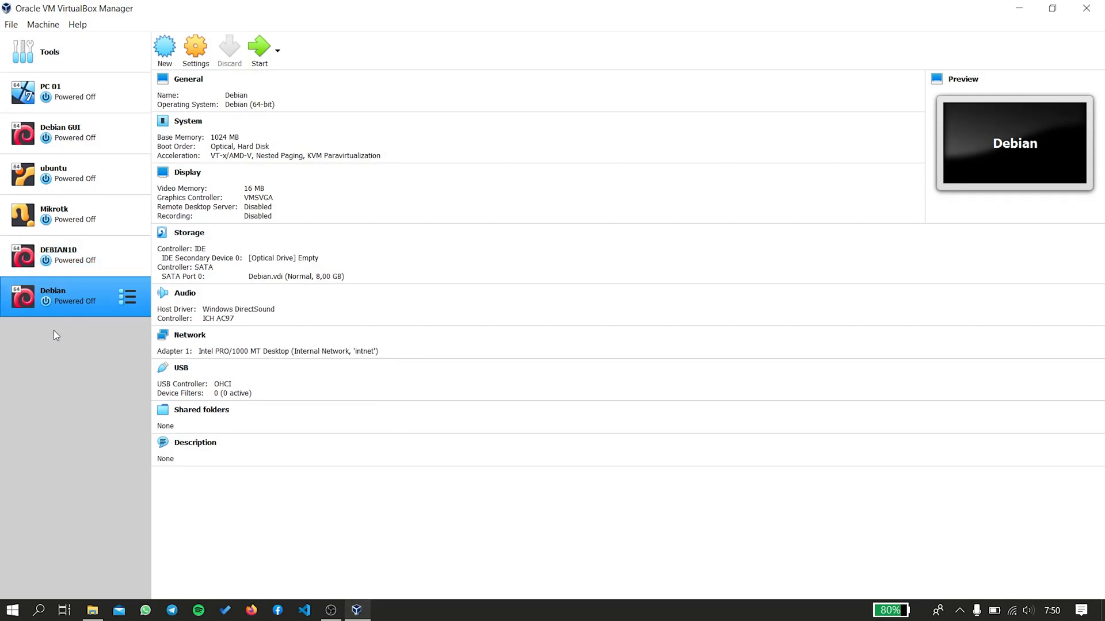
Start a new virtual machine and enter the name Debian GUI.
left_click(87, 261)
left_click(90, 292)
left_click(164, 50)
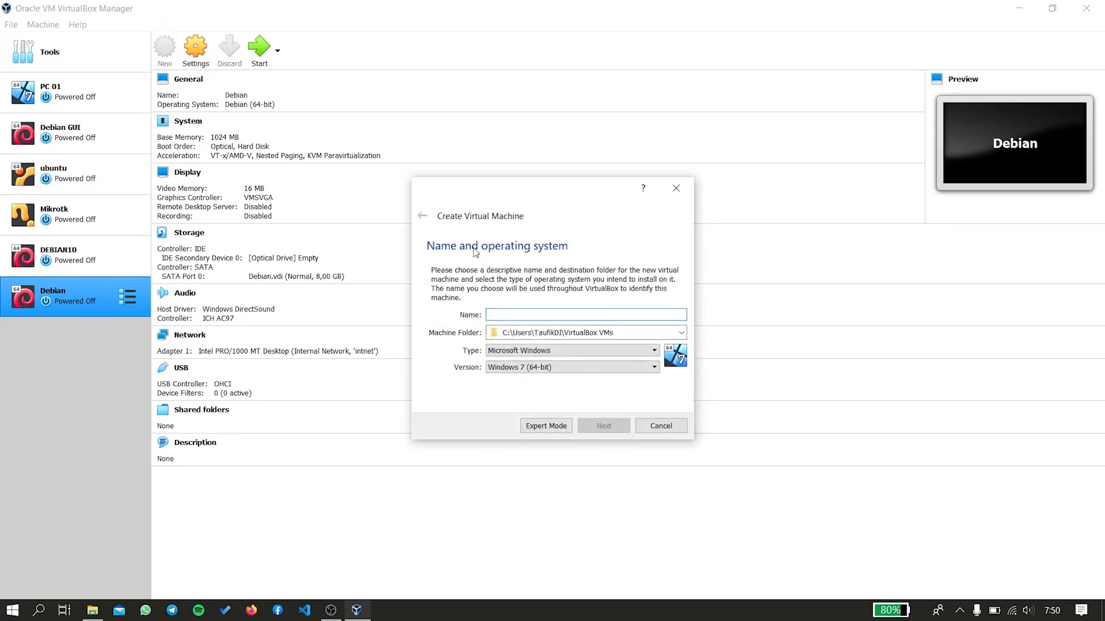
type("Debia")
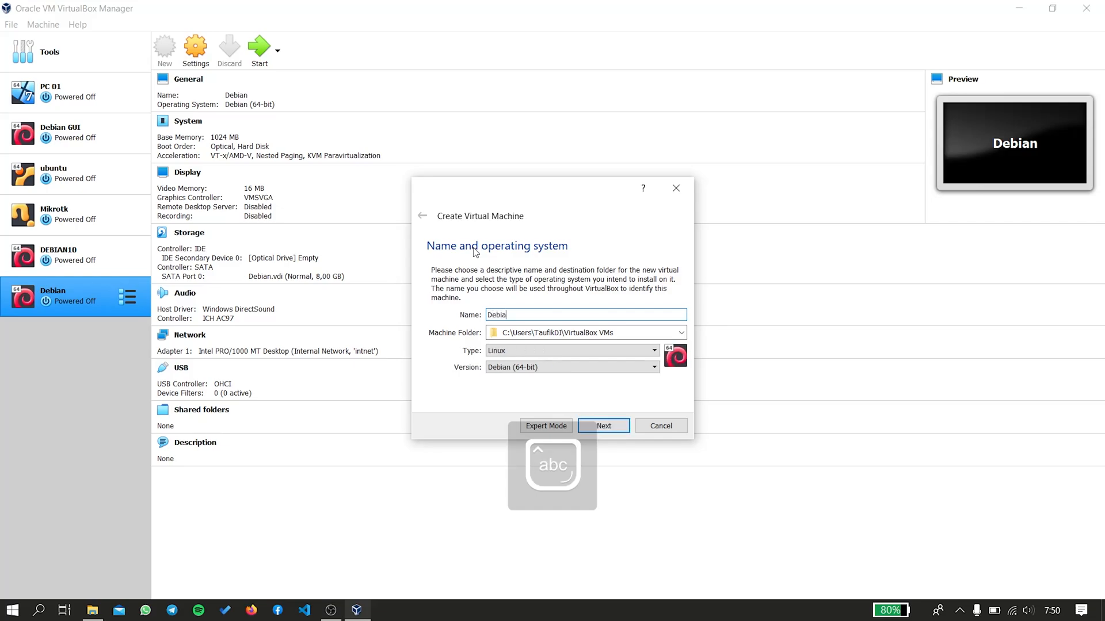
type("n")
key("Caps_Lock")
type("GUI")
key("Caps_Lock")
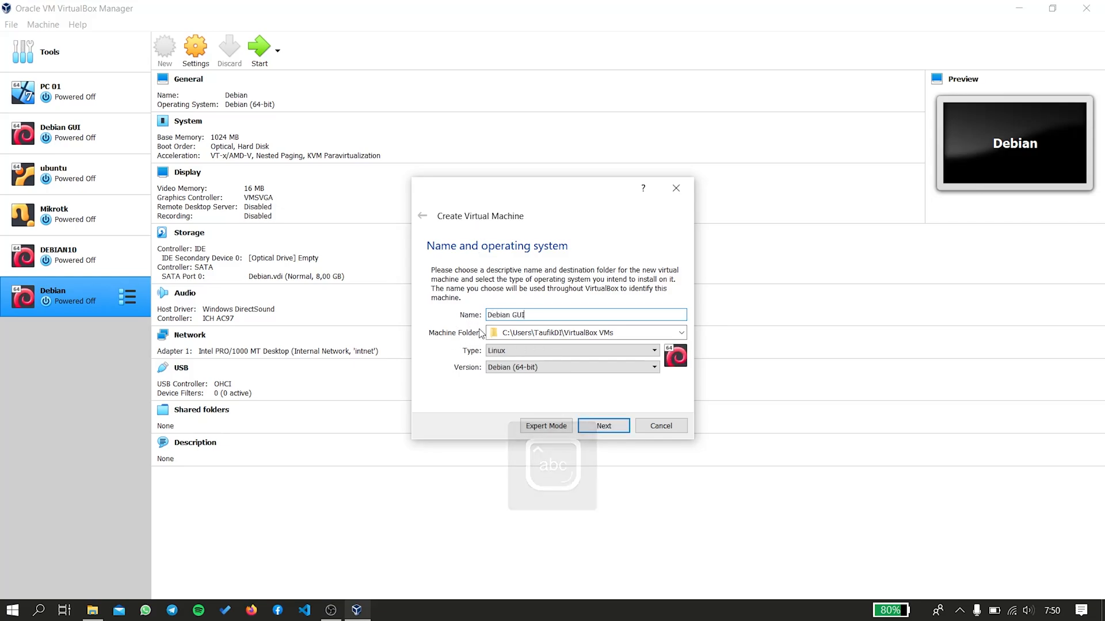
left_click_drag(518, 333, 532, 334)
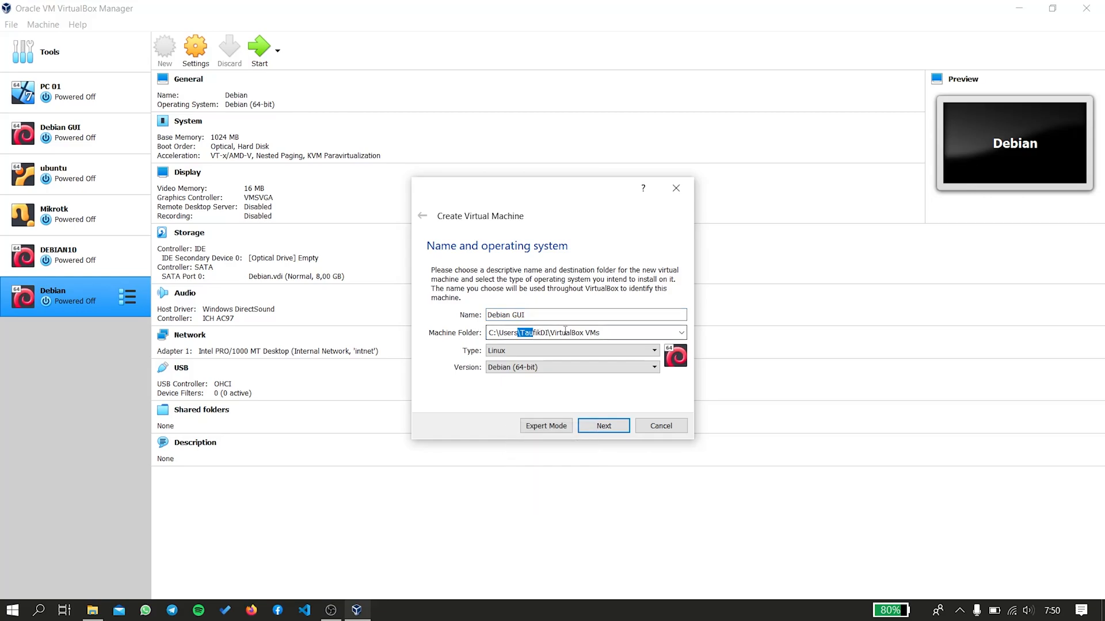
left_click(568, 331)
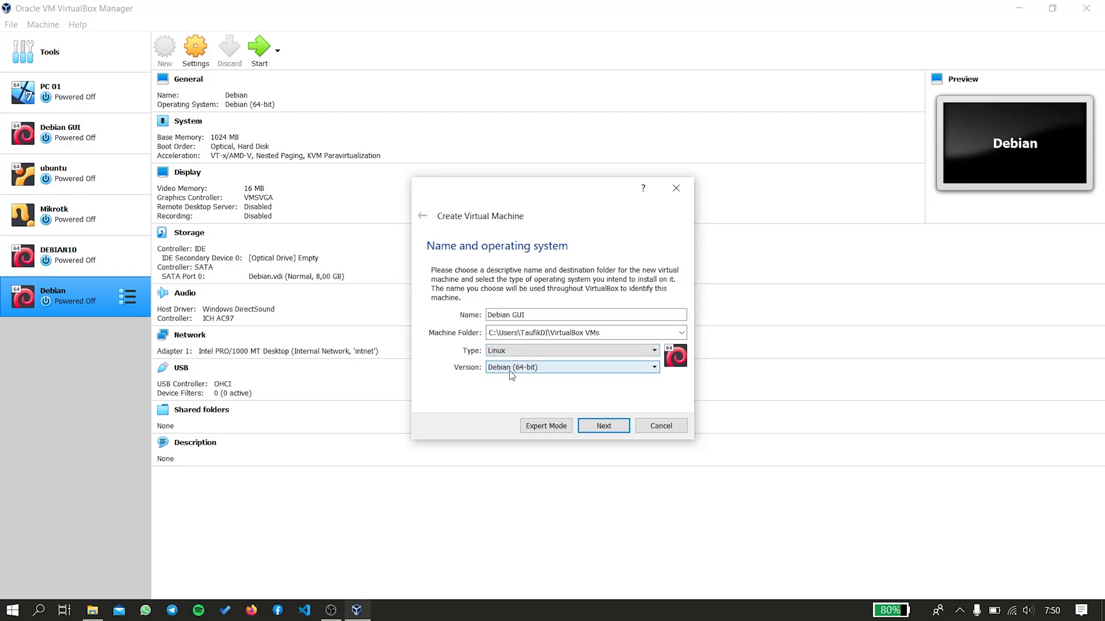
After the folder-already-exists error, rename the machine to DebianGUI.
left_click(611, 429)
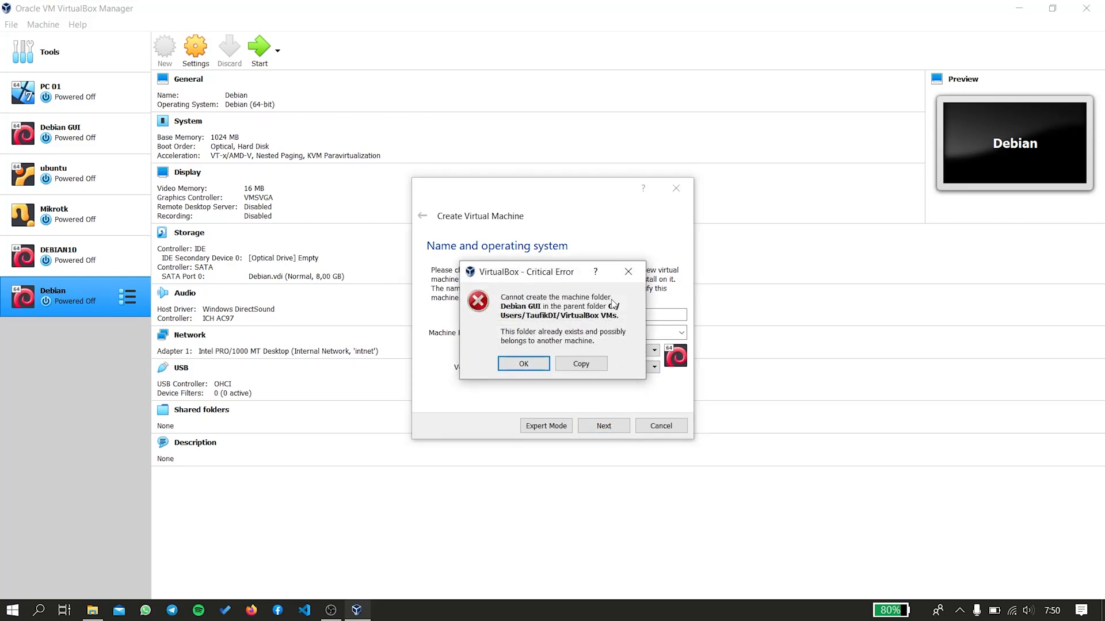
left_click(628, 273)
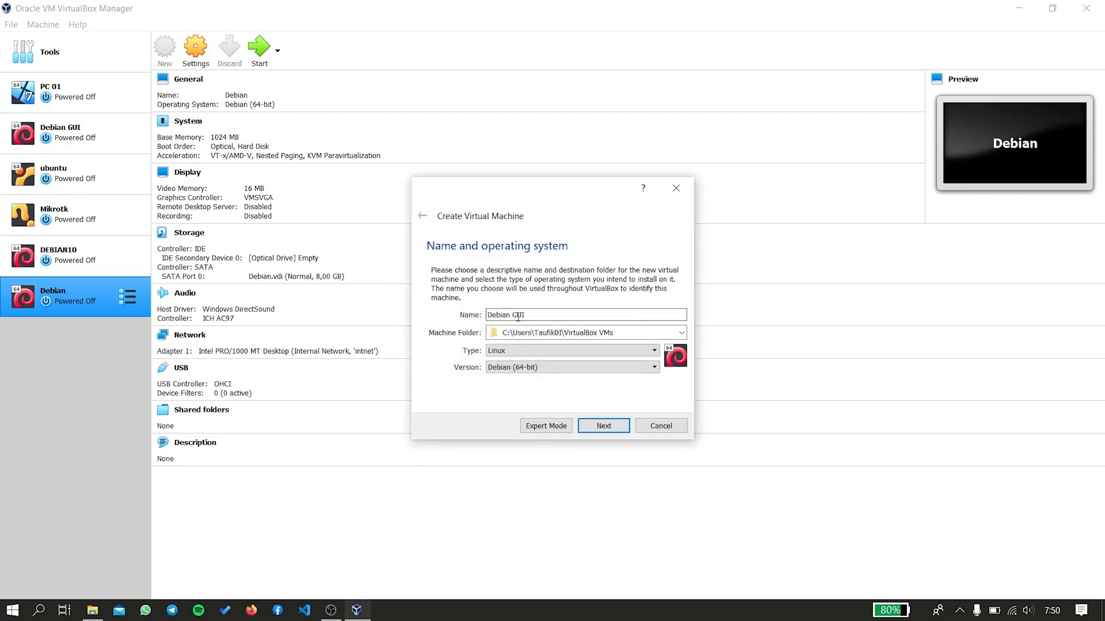
left_click_drag(555, 313, 466, 299)
left_click(546, 315)
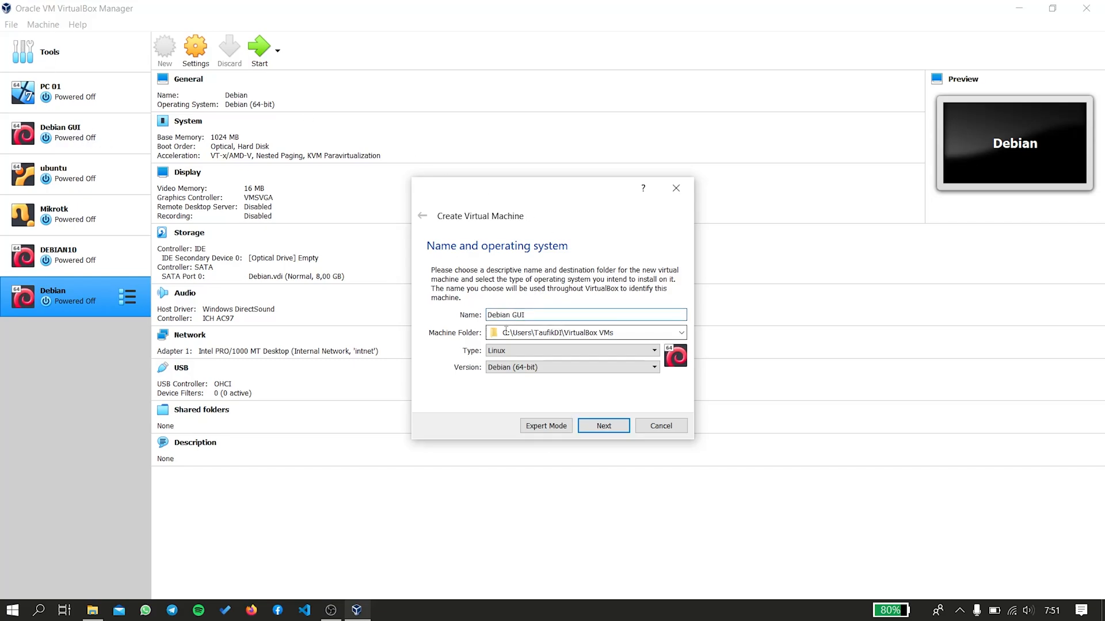
key("Caps_Lock")
type("GUI")
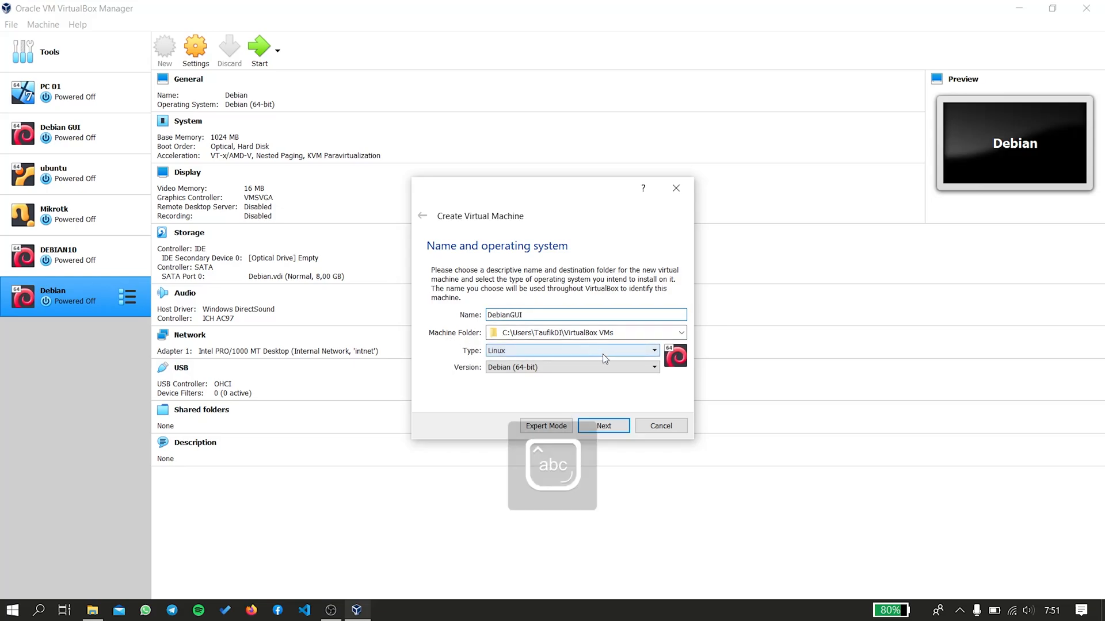
Accept the DebianGUI name and keep the memory size at 1024 MB.
key("Caps_Lock")
left_click(606, 427)
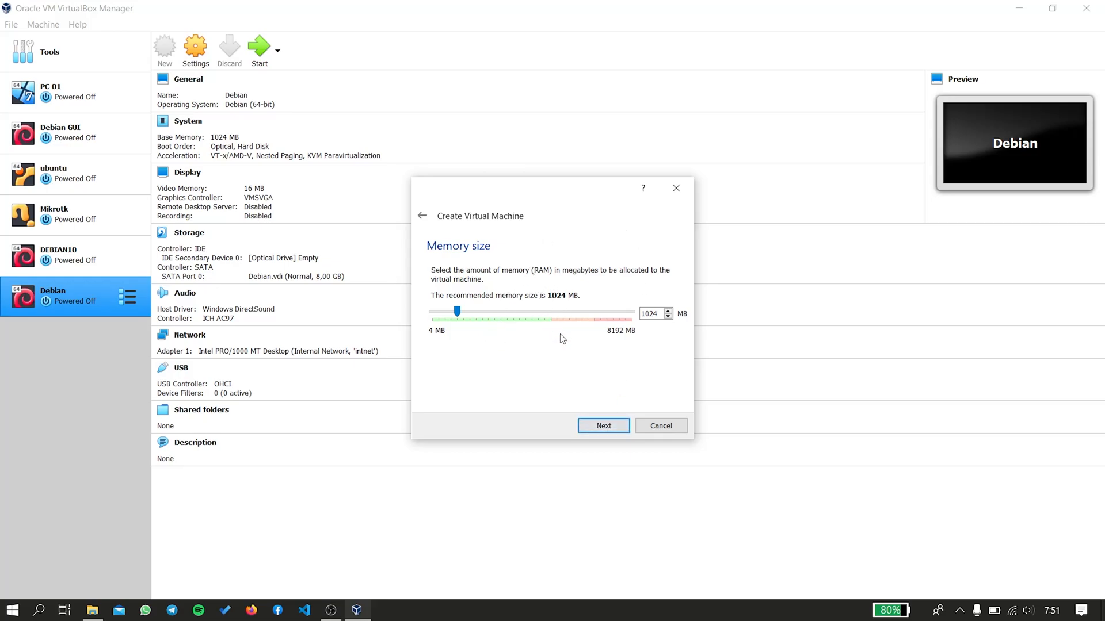
double_click(650, 314)
left_click(604, 427)
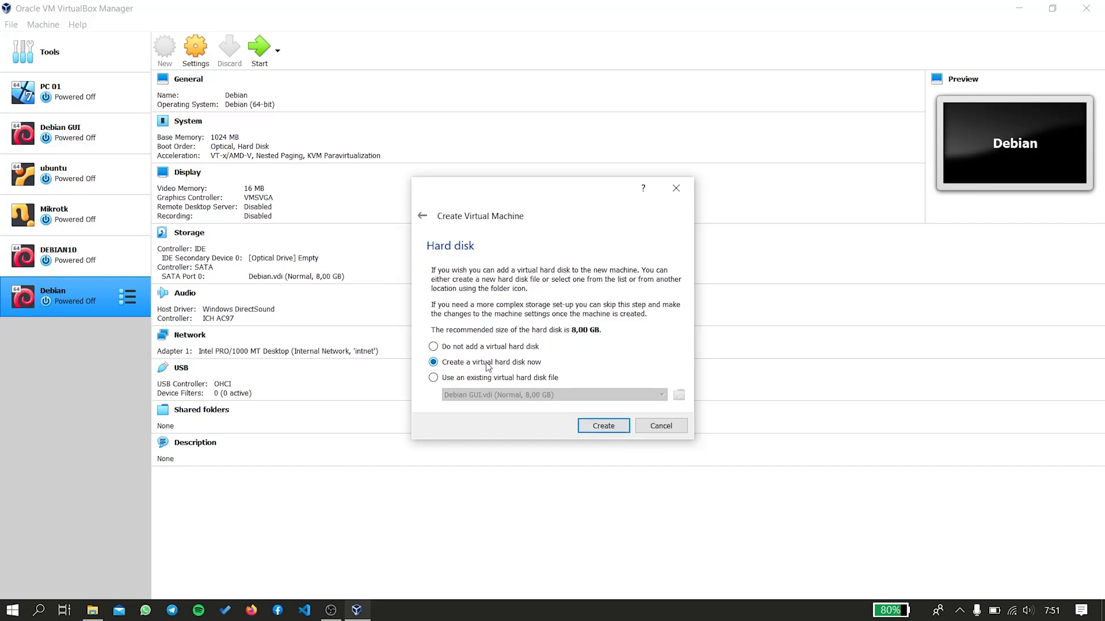
Create a dynamically allocated 8,00 GB VDI hard disk to finish the DebianGUI machine.
left_click(600, 426)
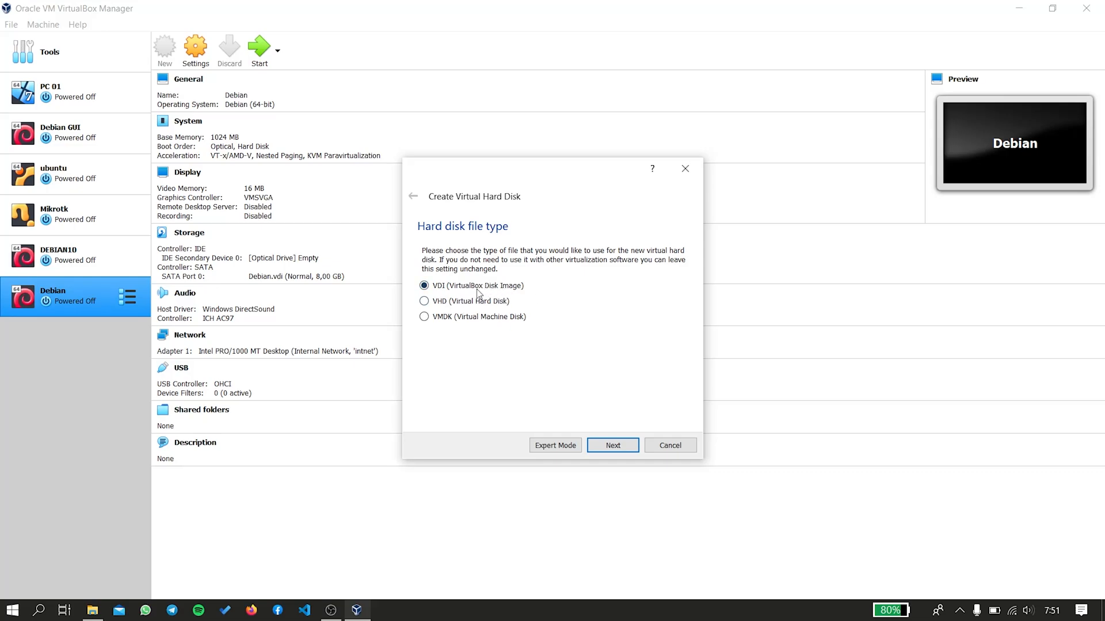
left_click(623, 443)
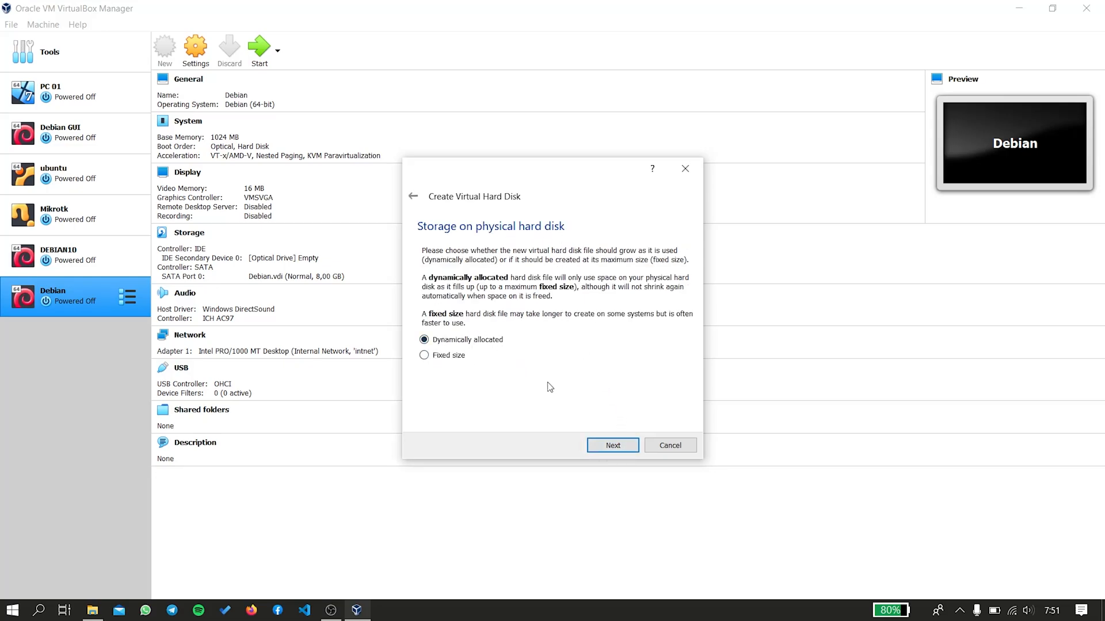
left_click(614, 446)
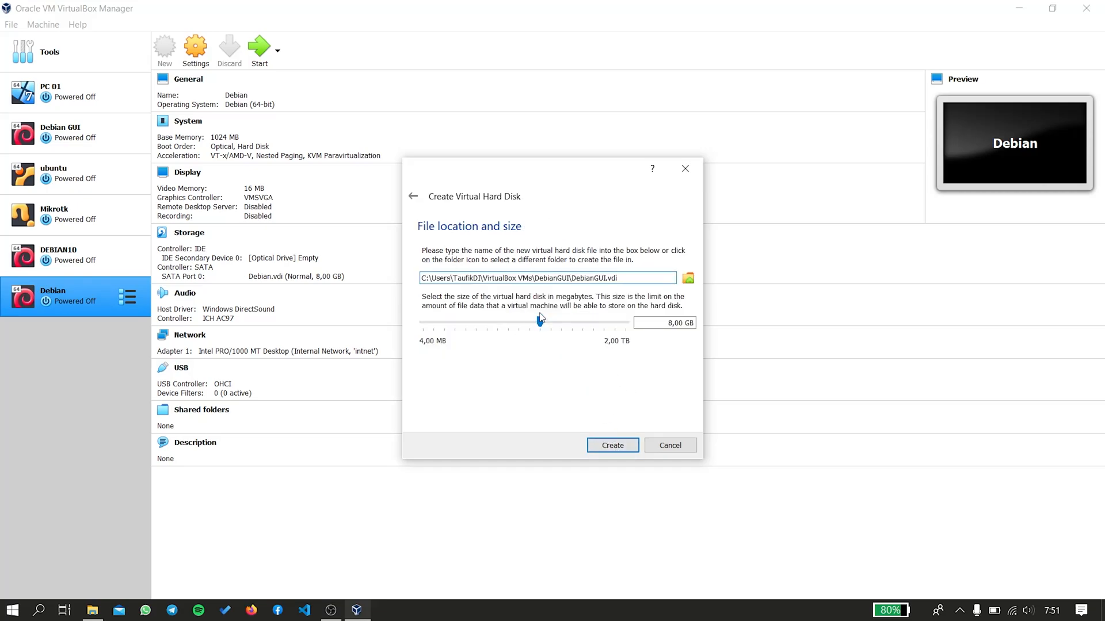
double_click(669, 324)
left_click(674, 324)
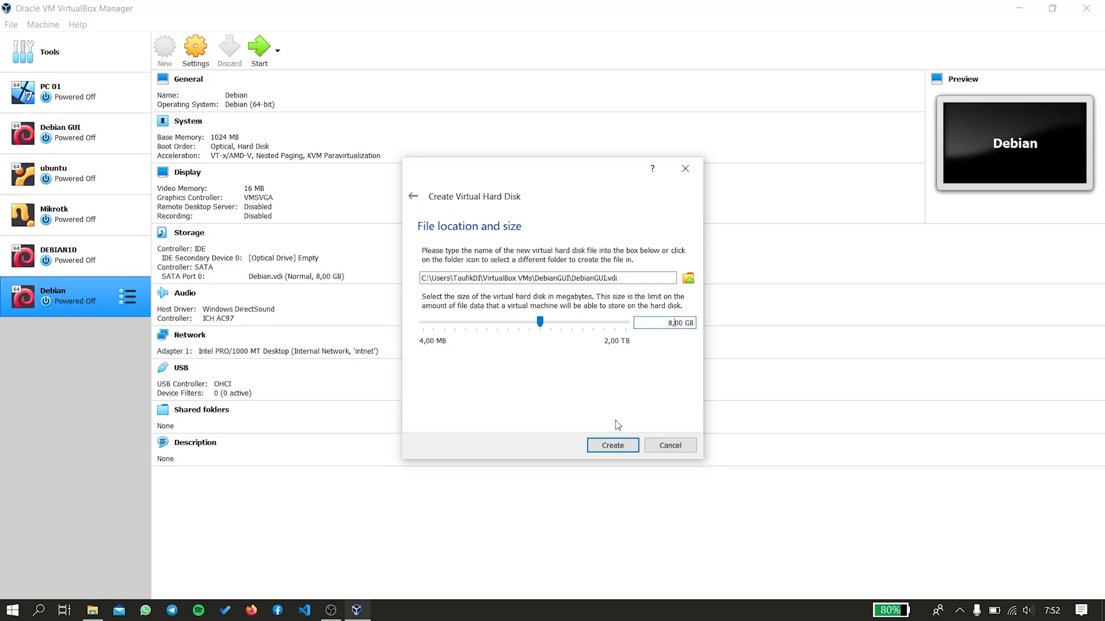
left_click(611, 446)
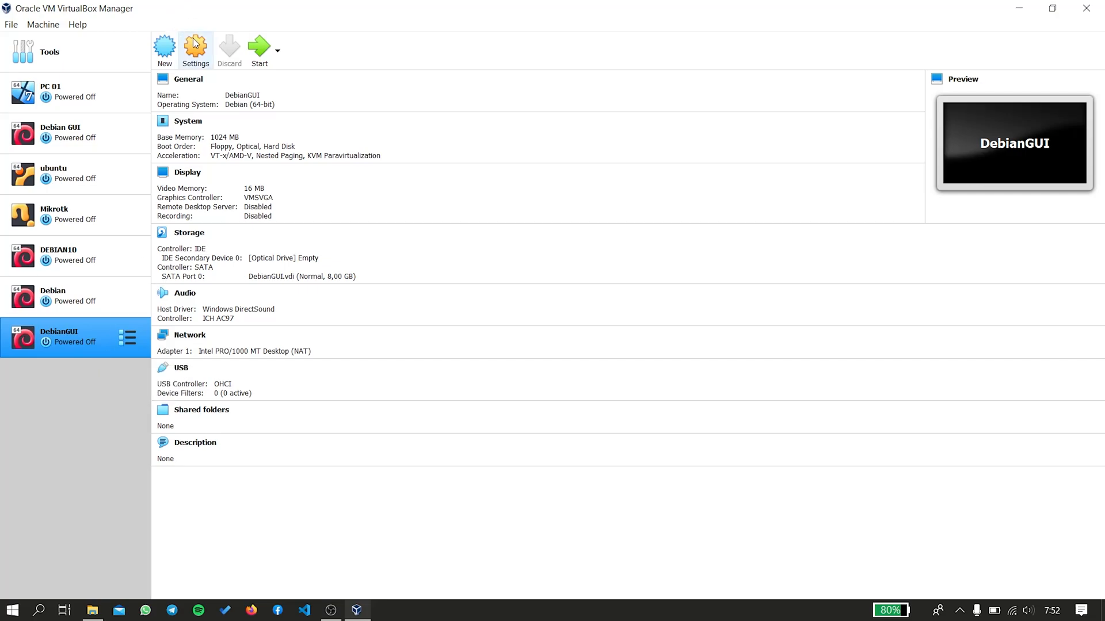
In DebianGUI's System settings, disable Floppy and move it below Hard Disk in the boot order.
left_click(203, 59)
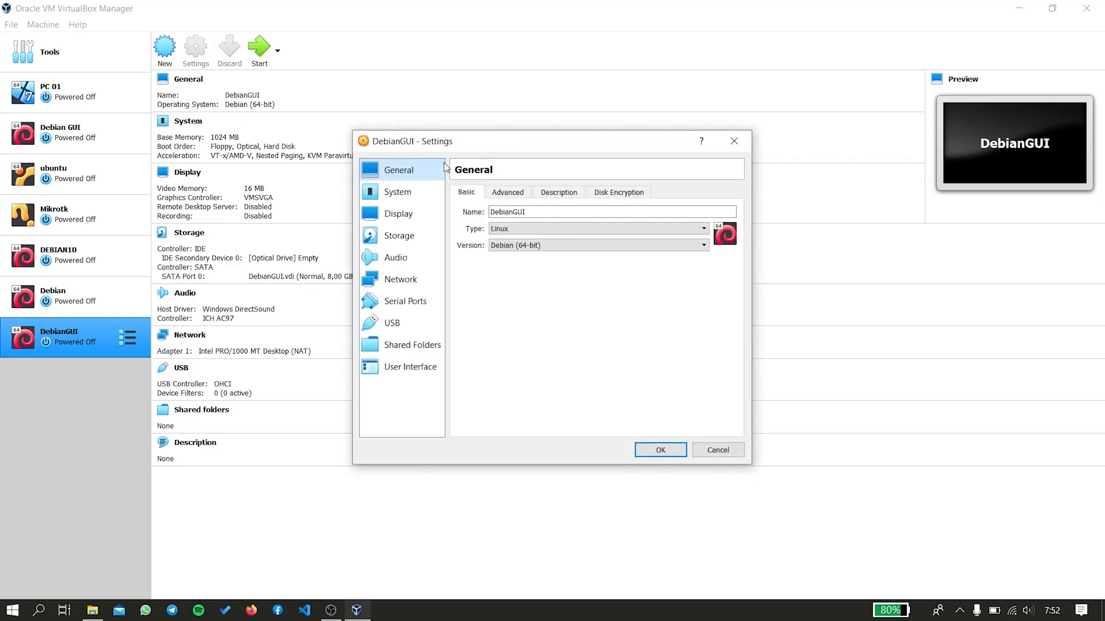
left_click(419, 189)
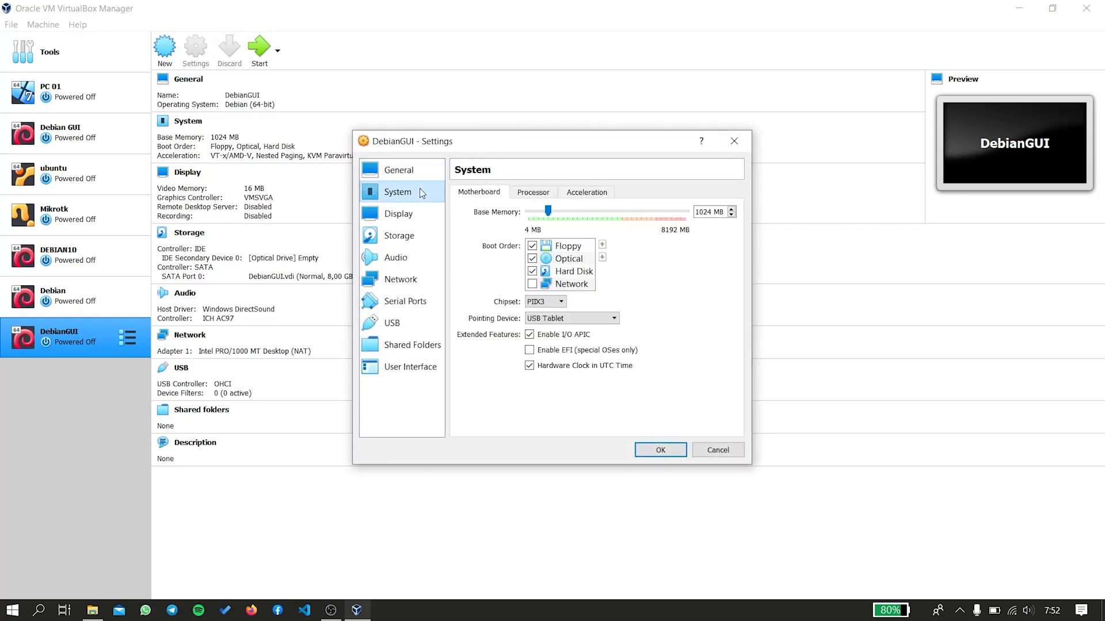
left_click(568, 247)
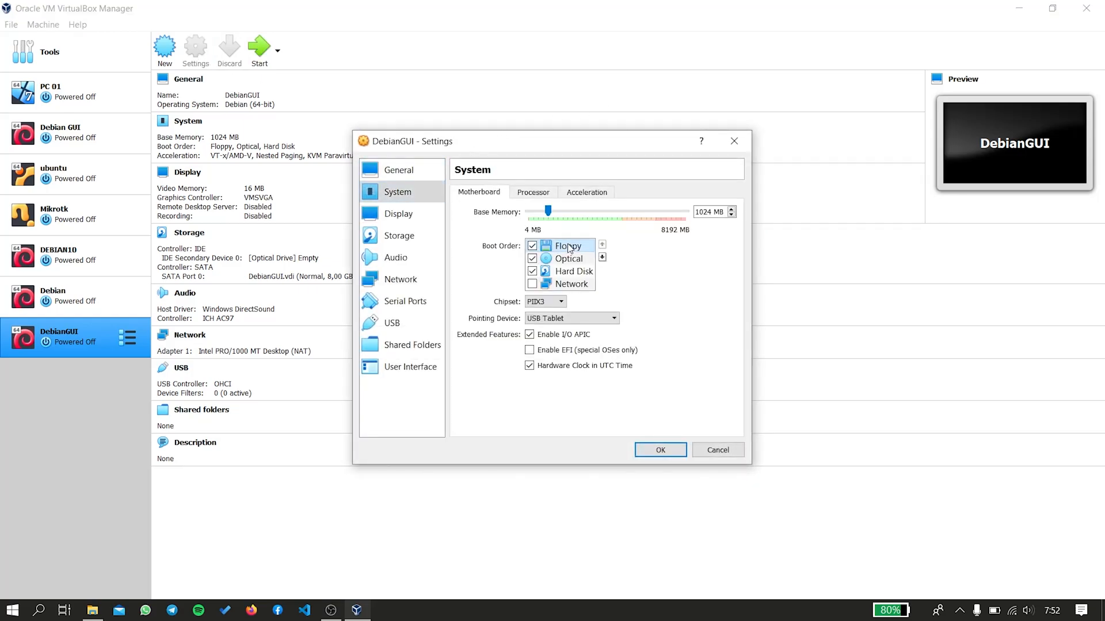
left_click(532, 246)
left_click(602, 257)
left_click(602, 257)
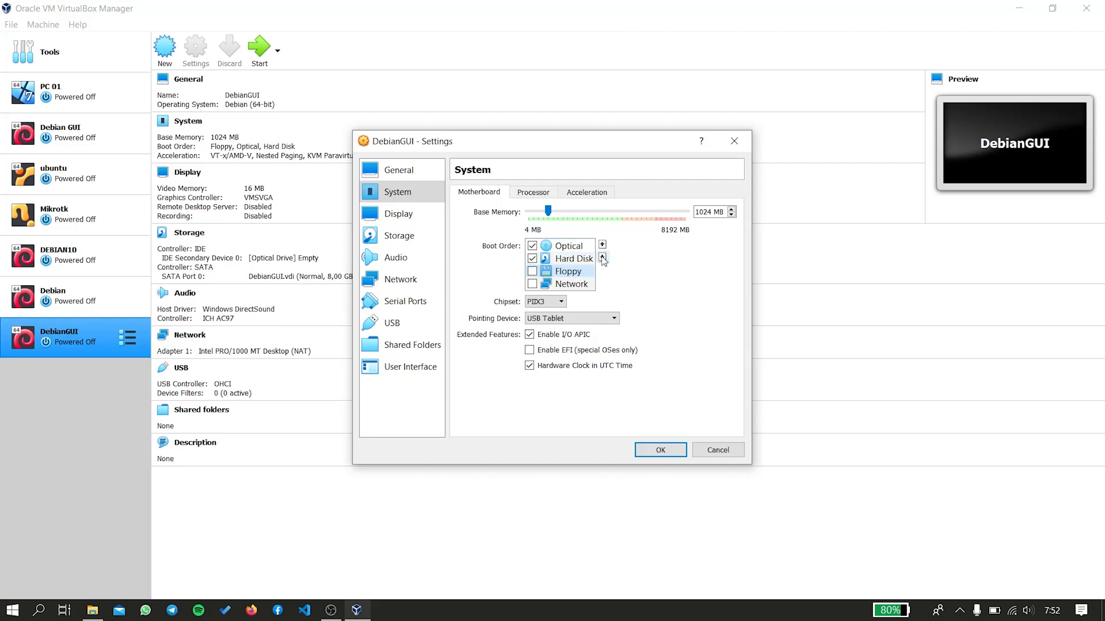
left_click(419, 236)
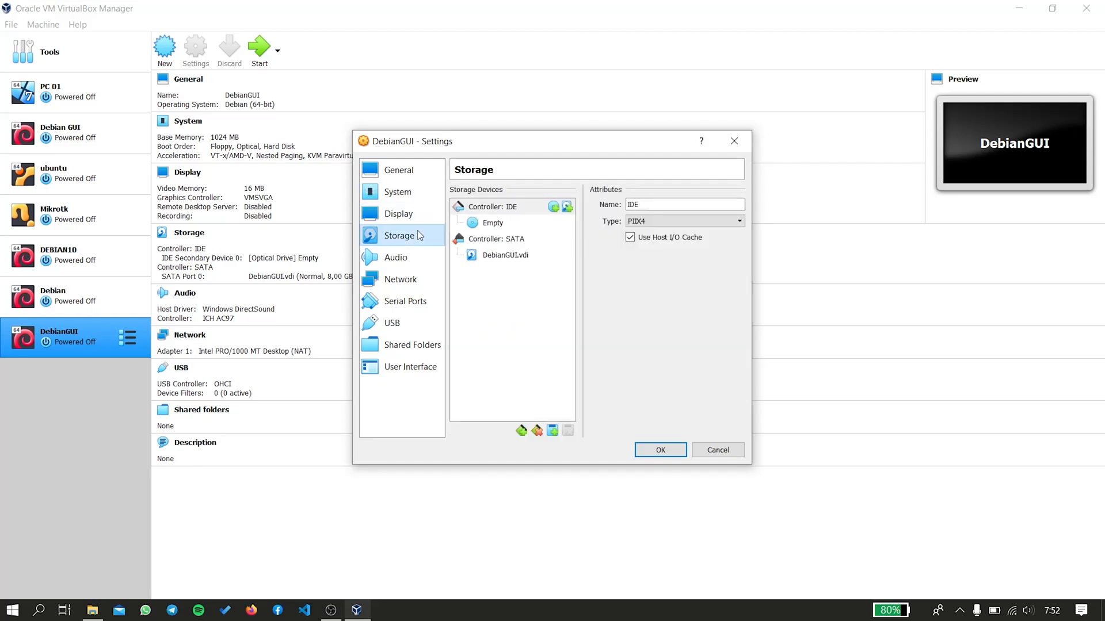
Load the debian-10.10.0-amd64-DVD-1 image into DebianGUI's empty optical drive.
left_click(502, 224)
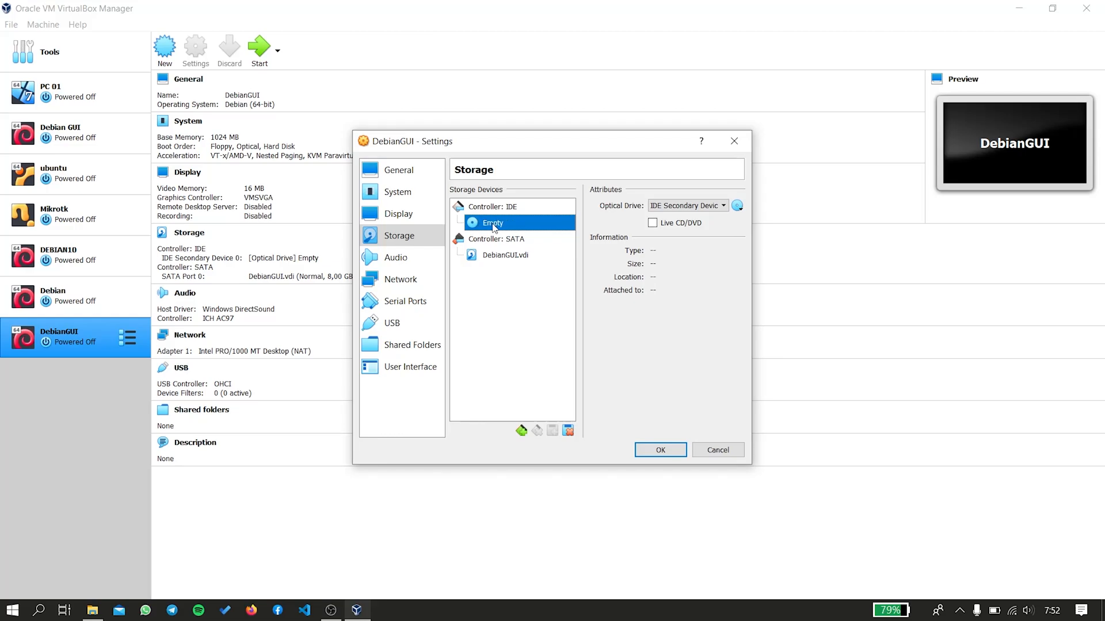
left_click(737, 206)
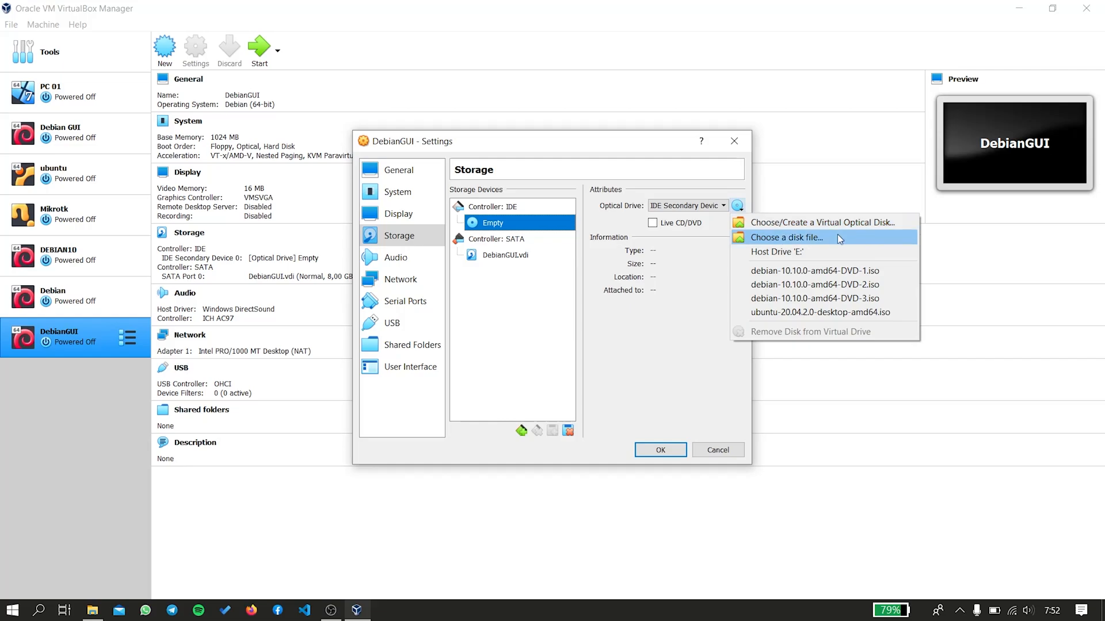
left_click(805, 238)
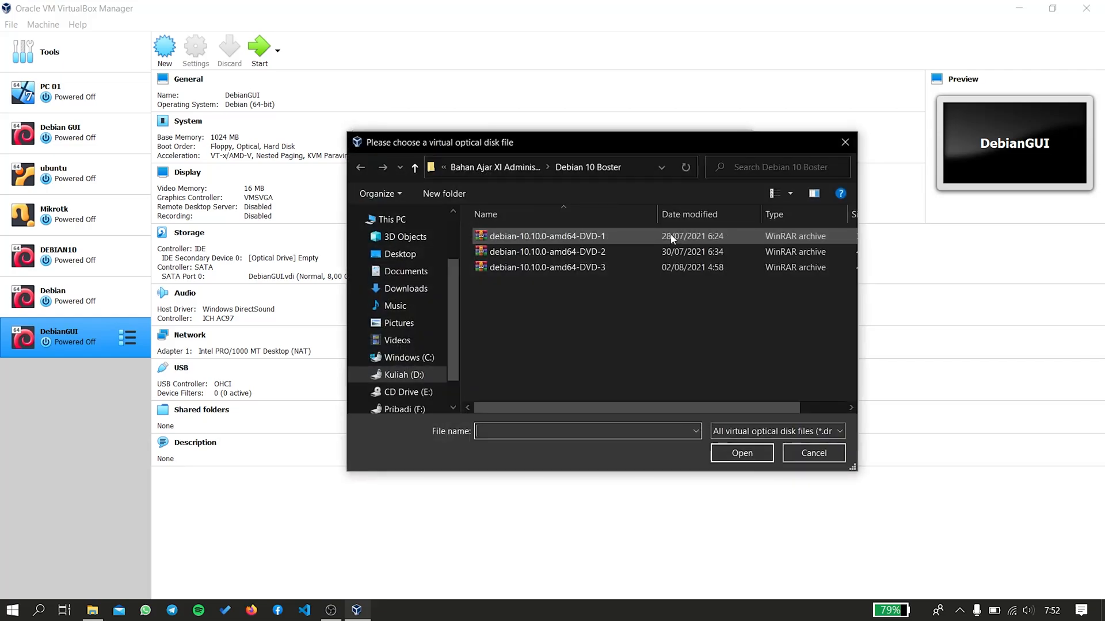
left_click(620, 236)
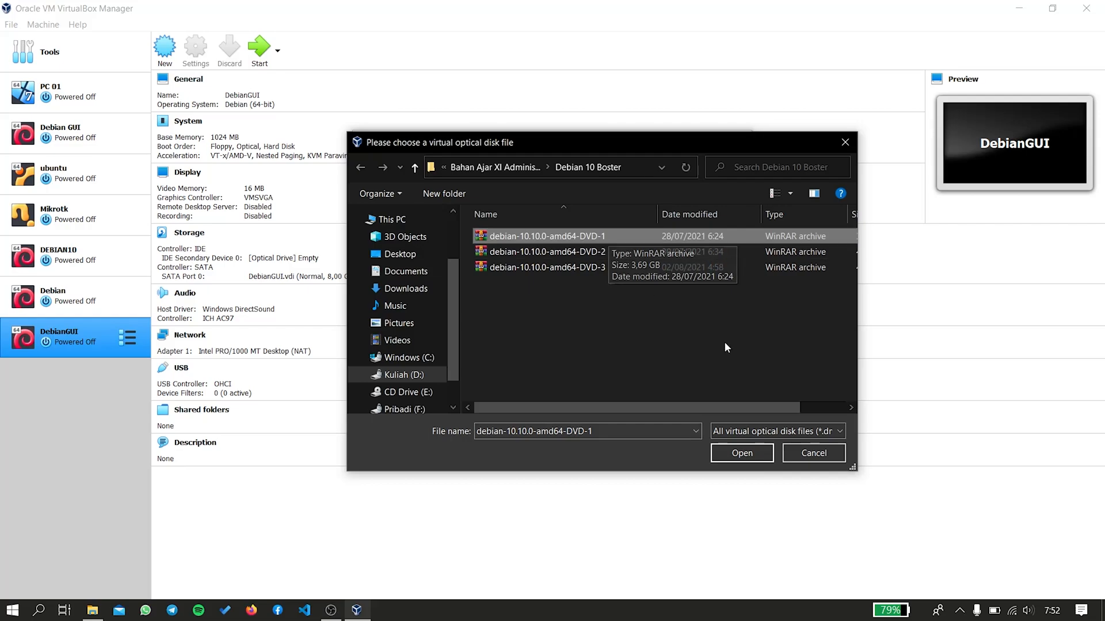
left_click(748, 451)
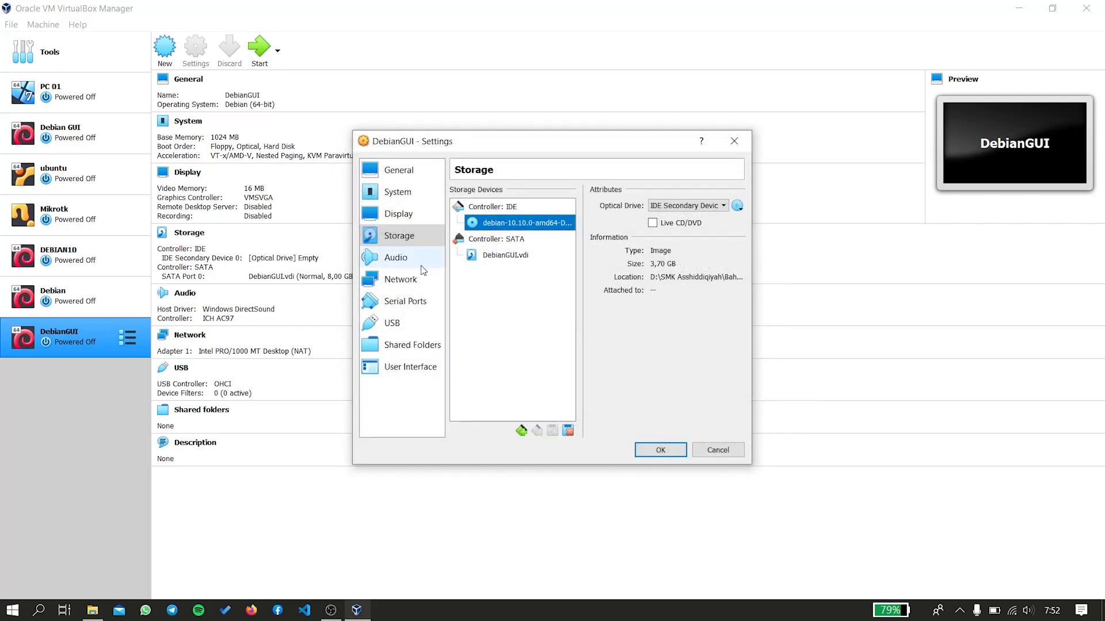
left_click(415, 280)
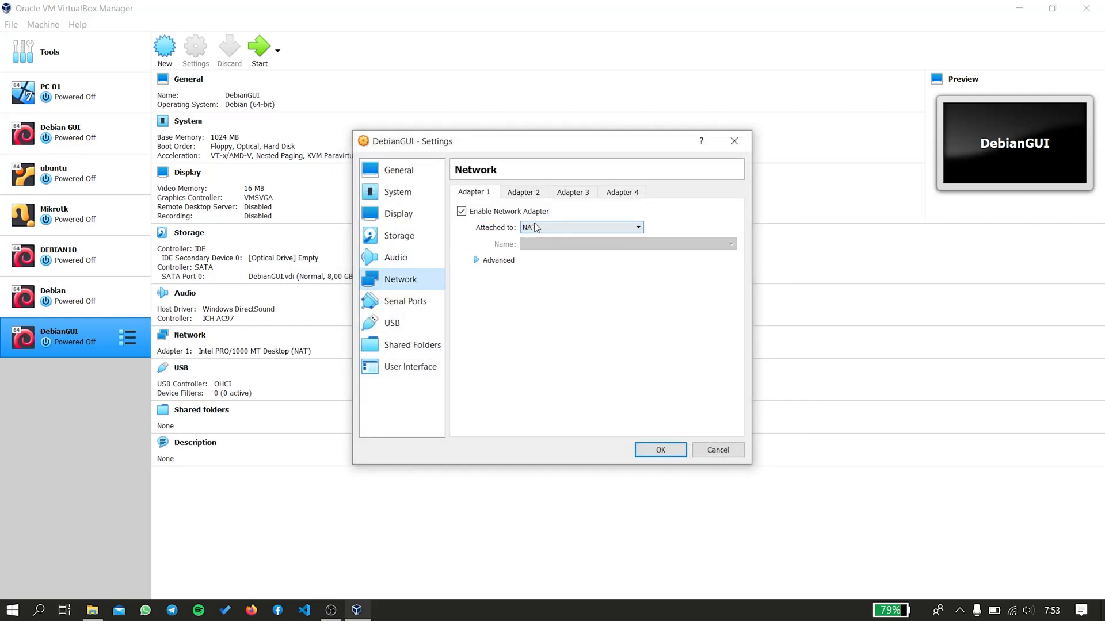
Set Adapter 1 to Host-only Adapter and save the settings.
left_click(566, 223)
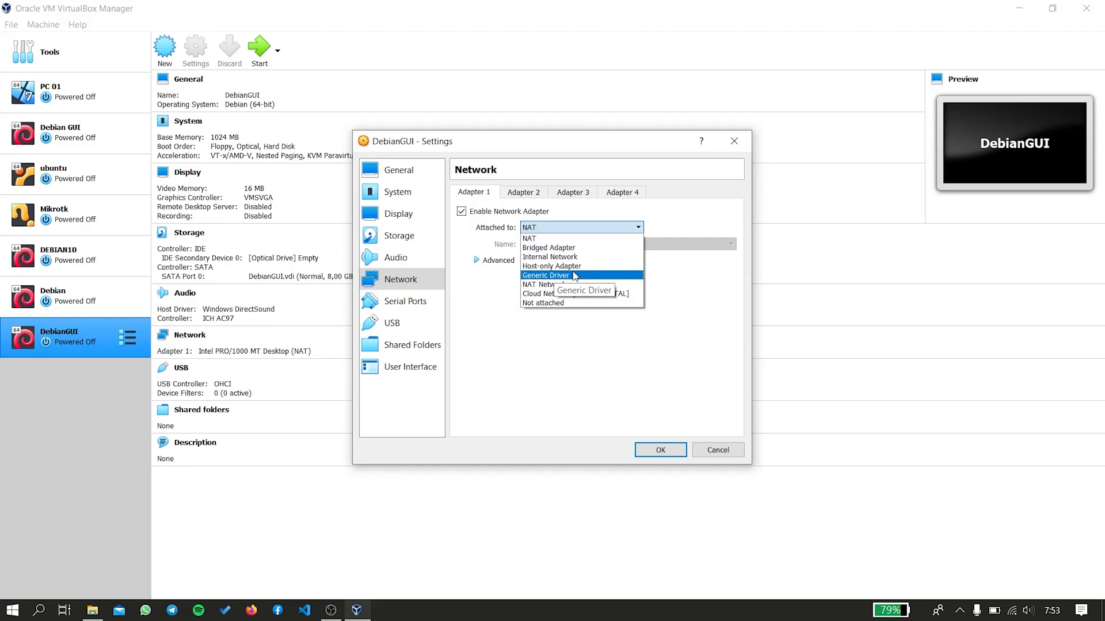
left_click(538, 266)
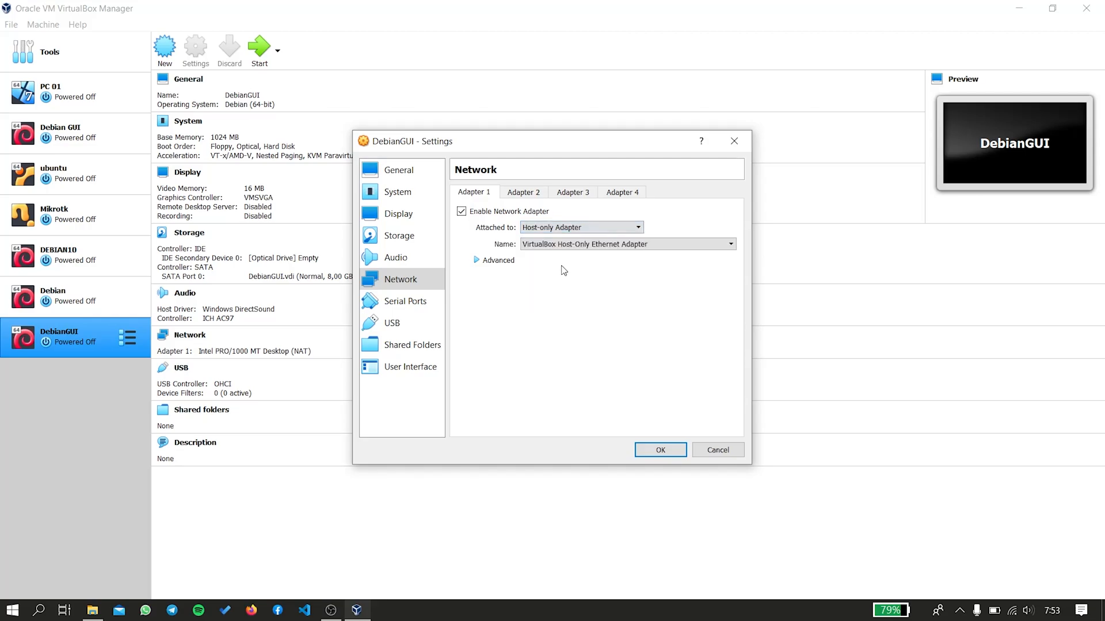
left_click(659, 448)
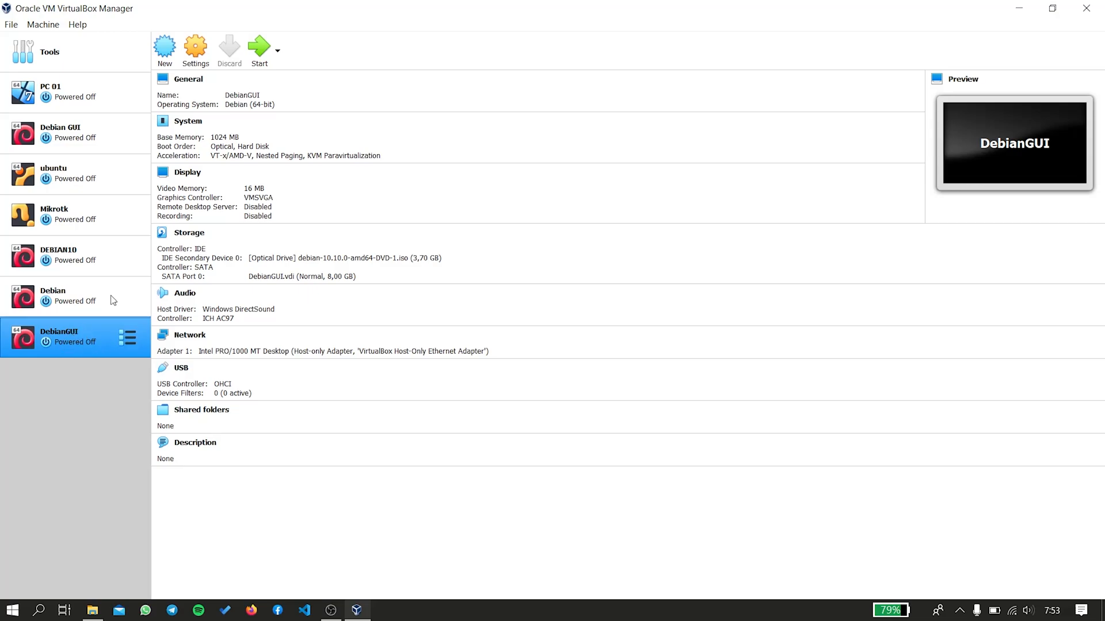
Start DebianGUI in a maximized scaled-mode window and launch the Graphical install.
left_click(261, 51)
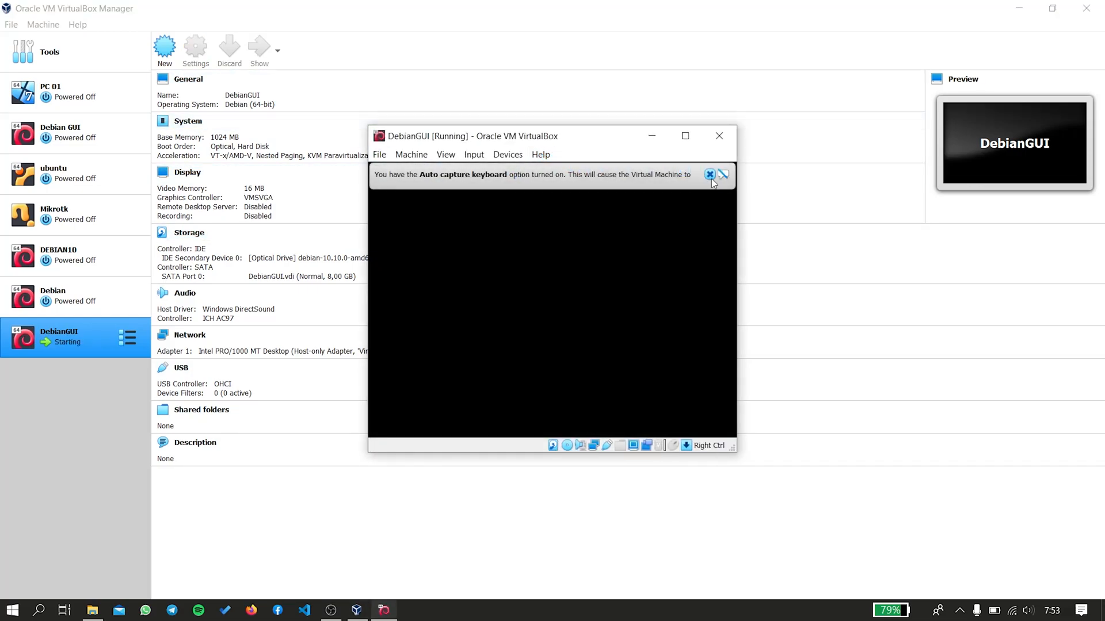
left_click(710, 173)
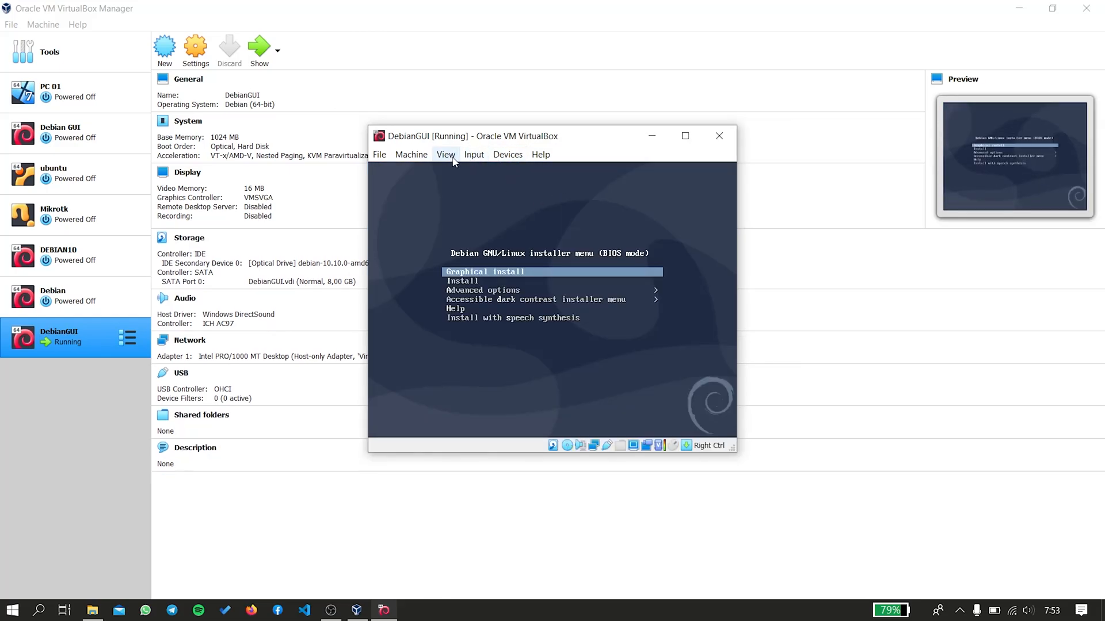
left_click(441, 159)
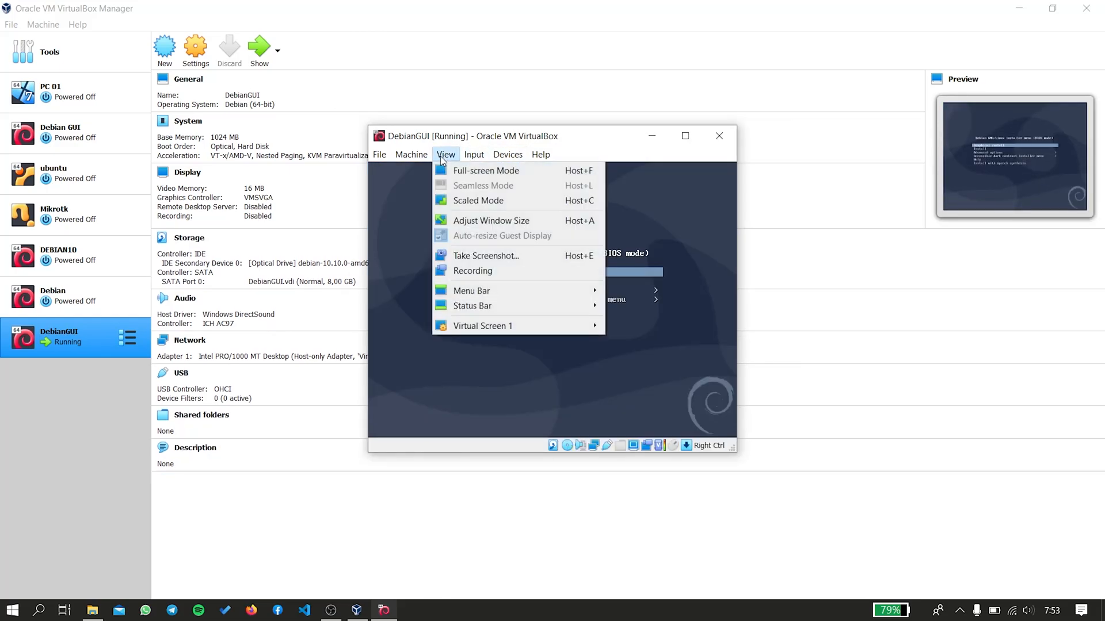
left_click(487, 202)
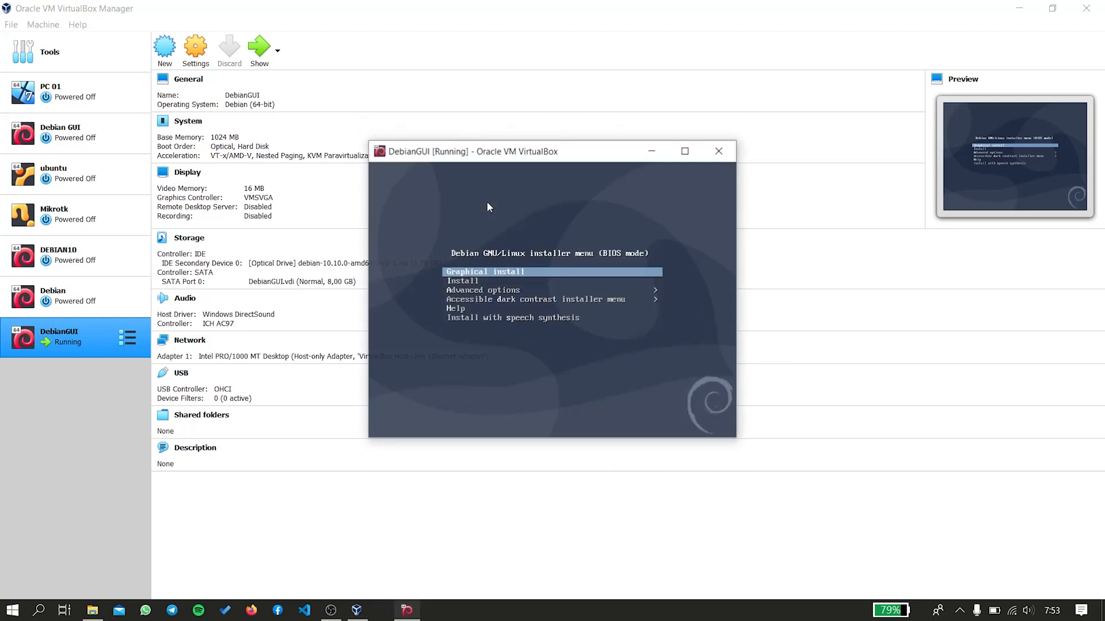
left_click(684, 158)
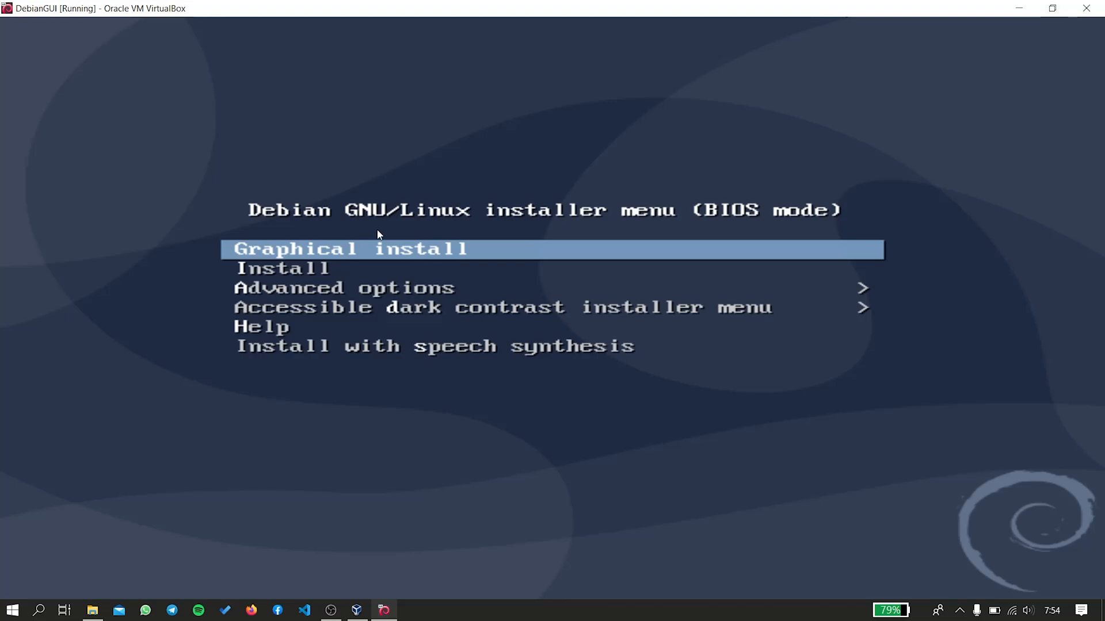
key("Return")
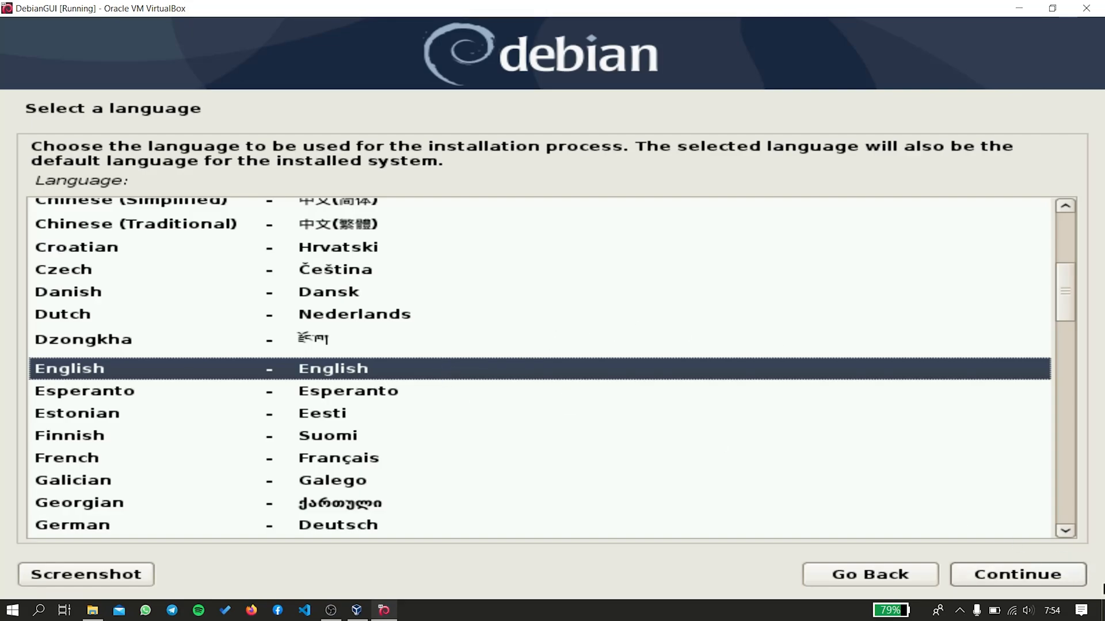
Choose English, location Indonesia under other > Asia, en_US.UTF-8 locale and American English keymap.
left_click(1044, 582)
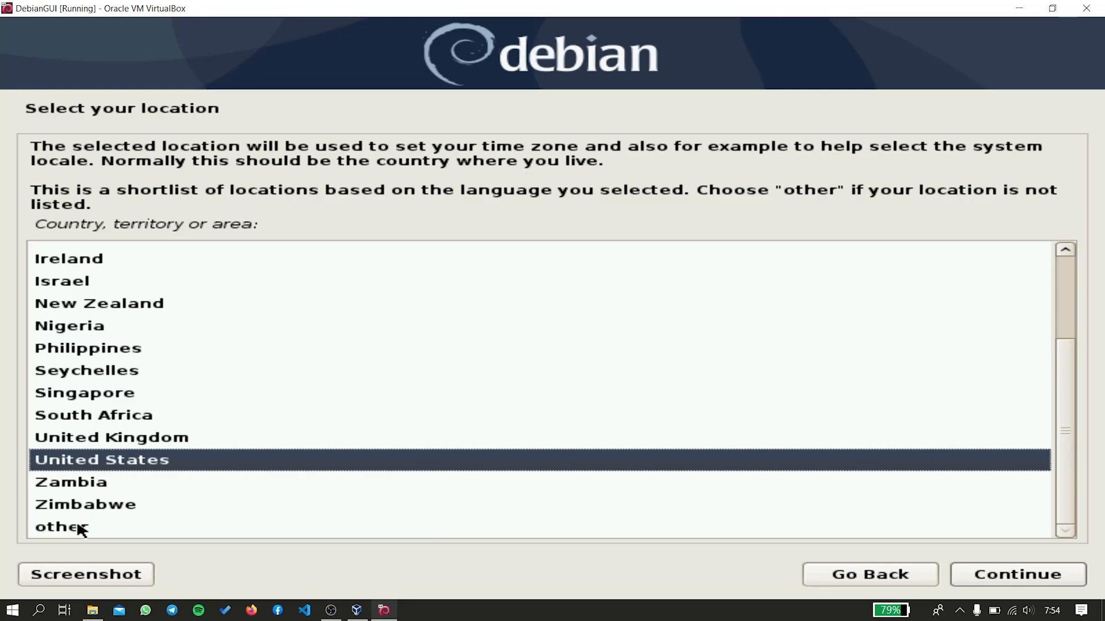
left_click(79, 527)
left_click(1050, 575)
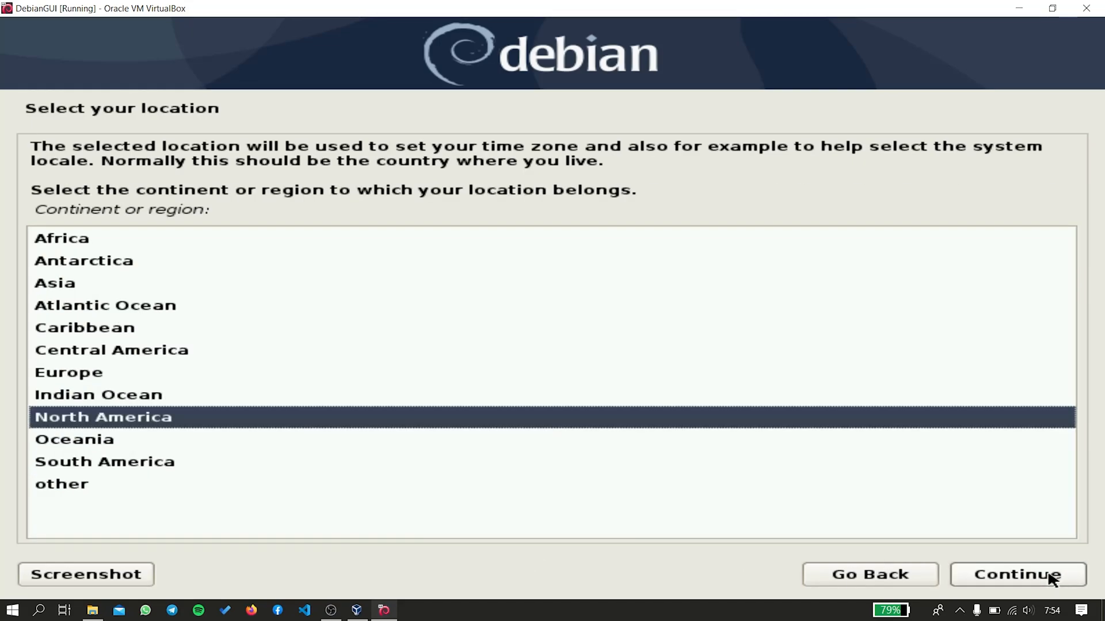
left_click(48, 288)
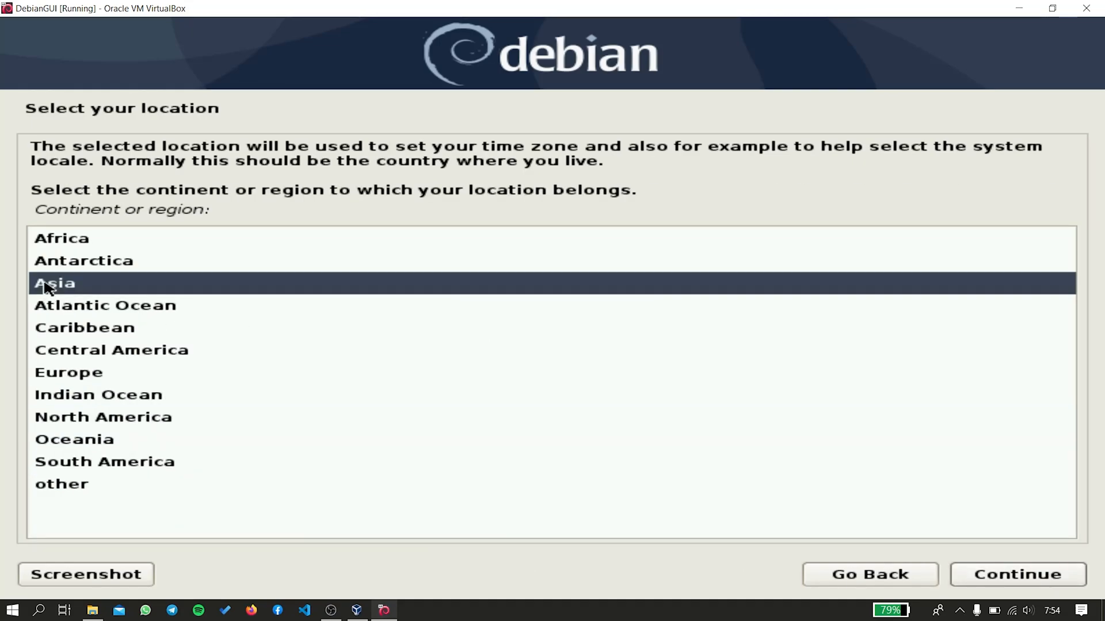
left_click(972, 567)
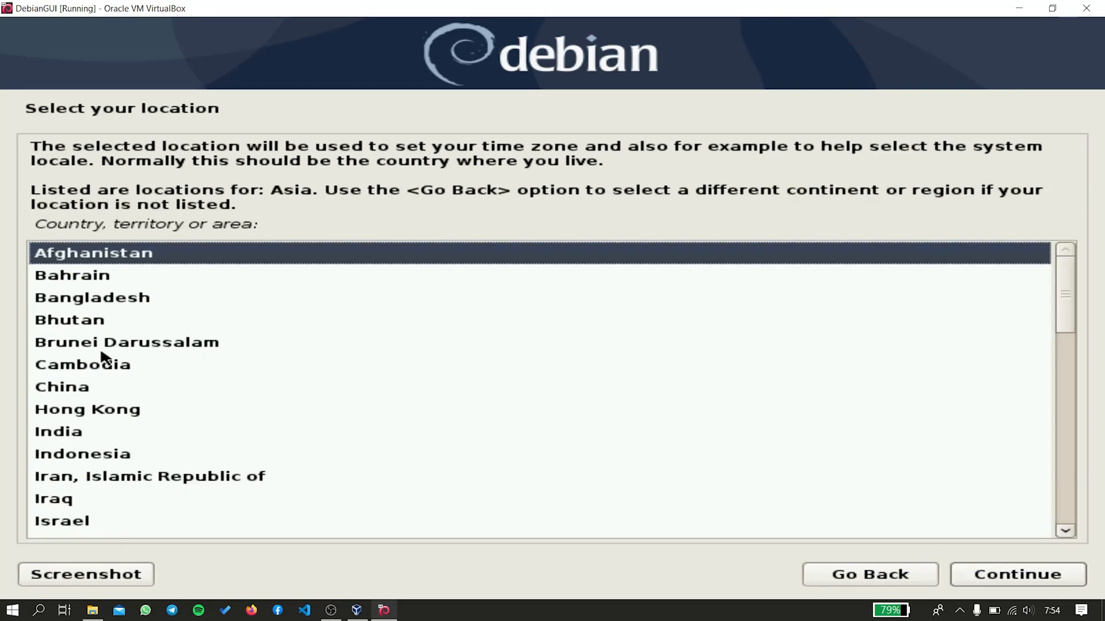
left_click(98, 458)
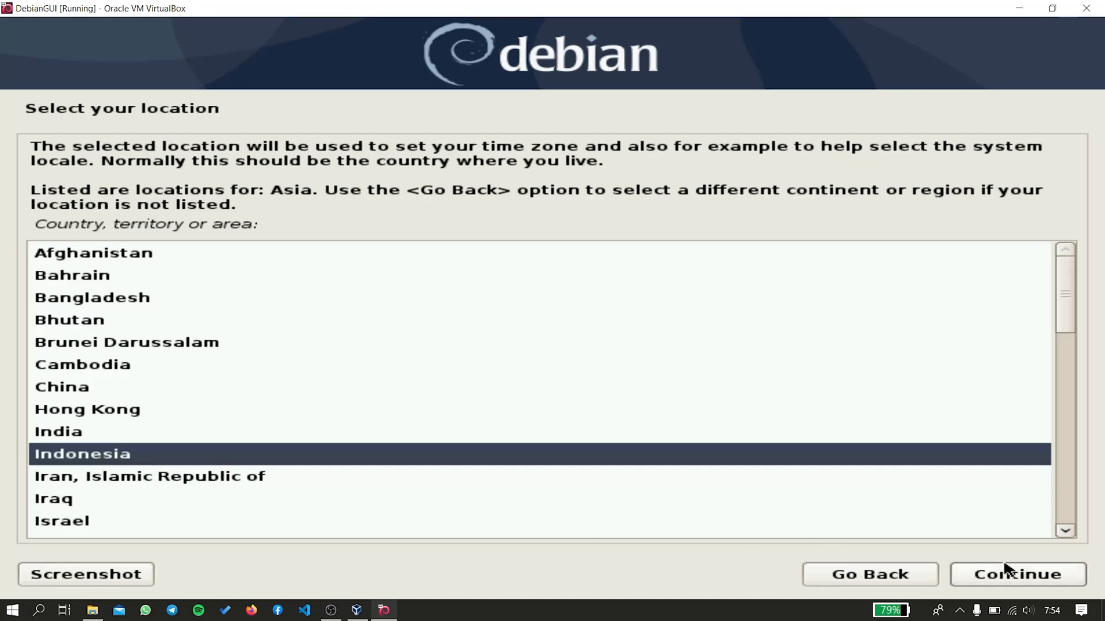
left_click(1014, 577)
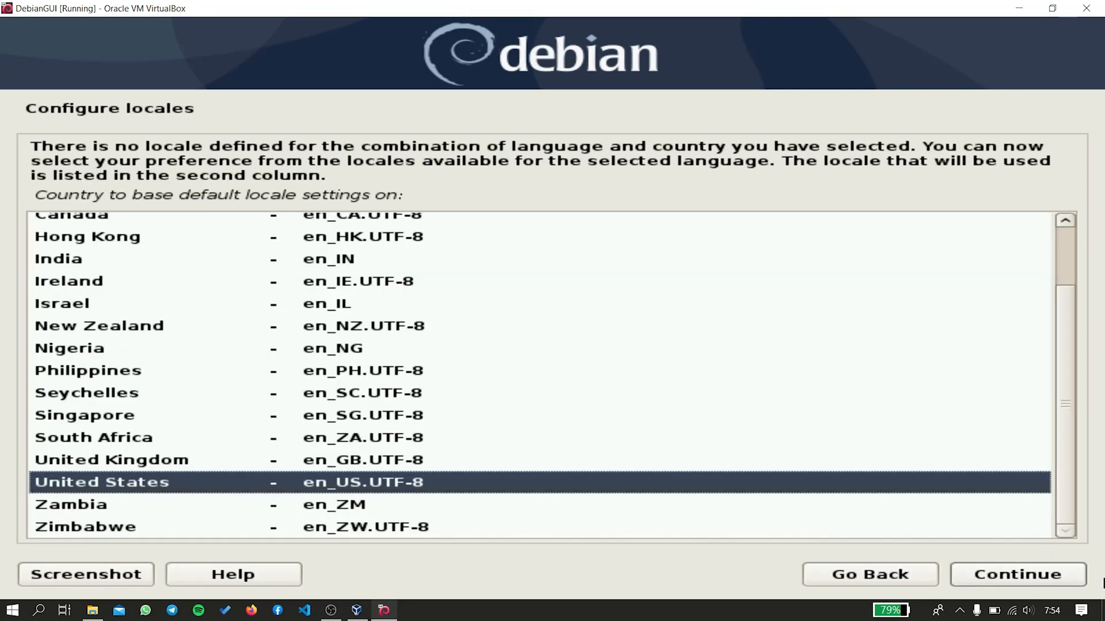
left_click(1015, 580)
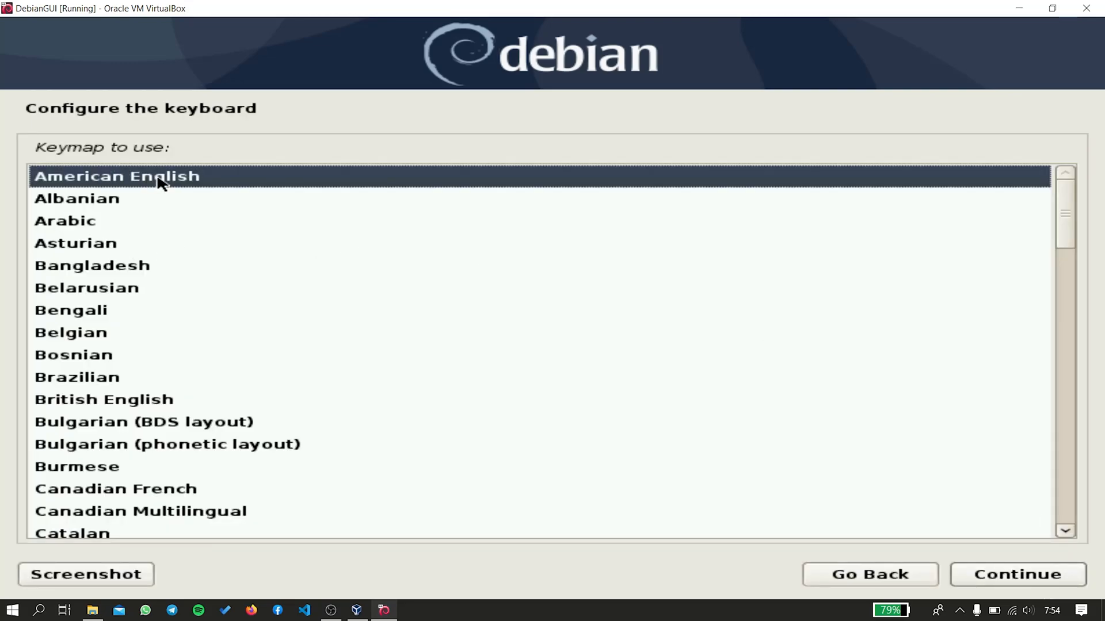
left_click(1008, 572)
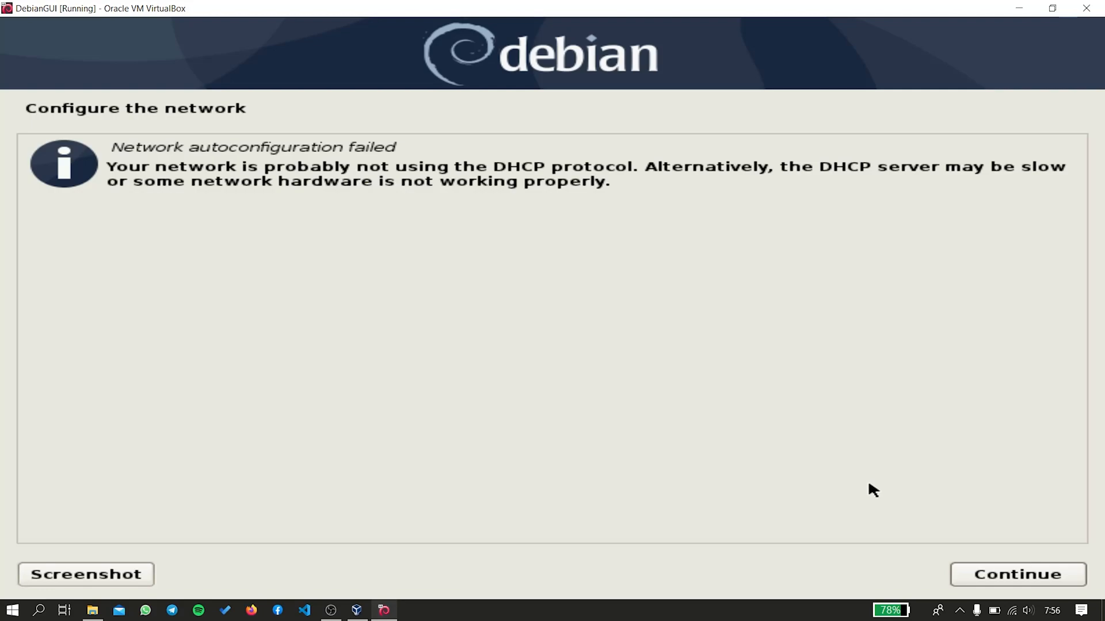
Acknowledge the DHCP failure and choose not to configure the network now.
left_click(972, 575)
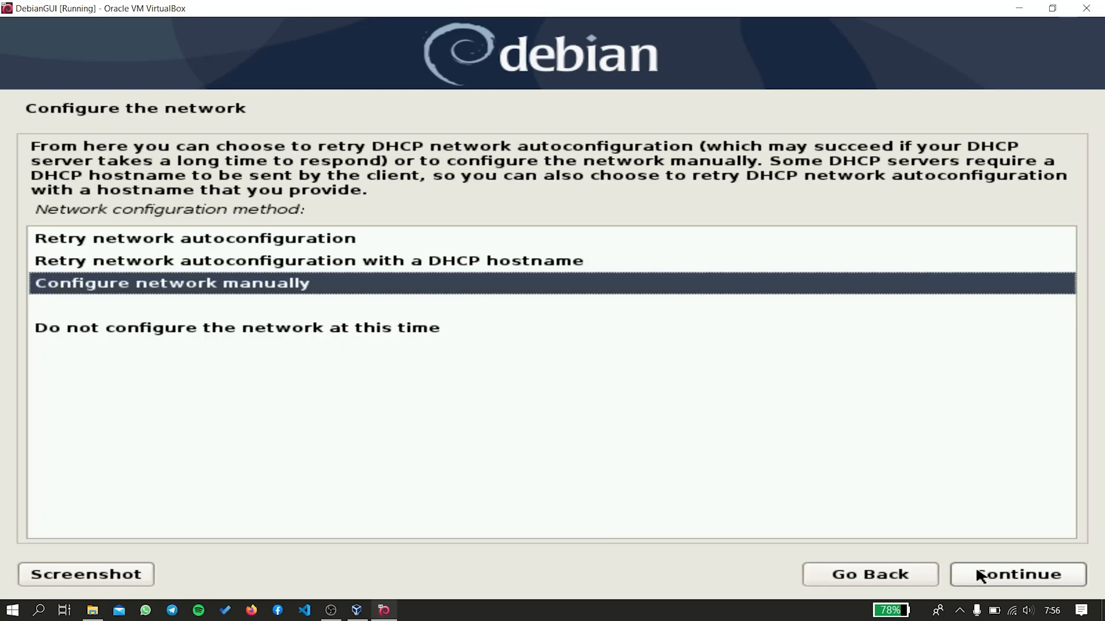
left_click(273, 329)
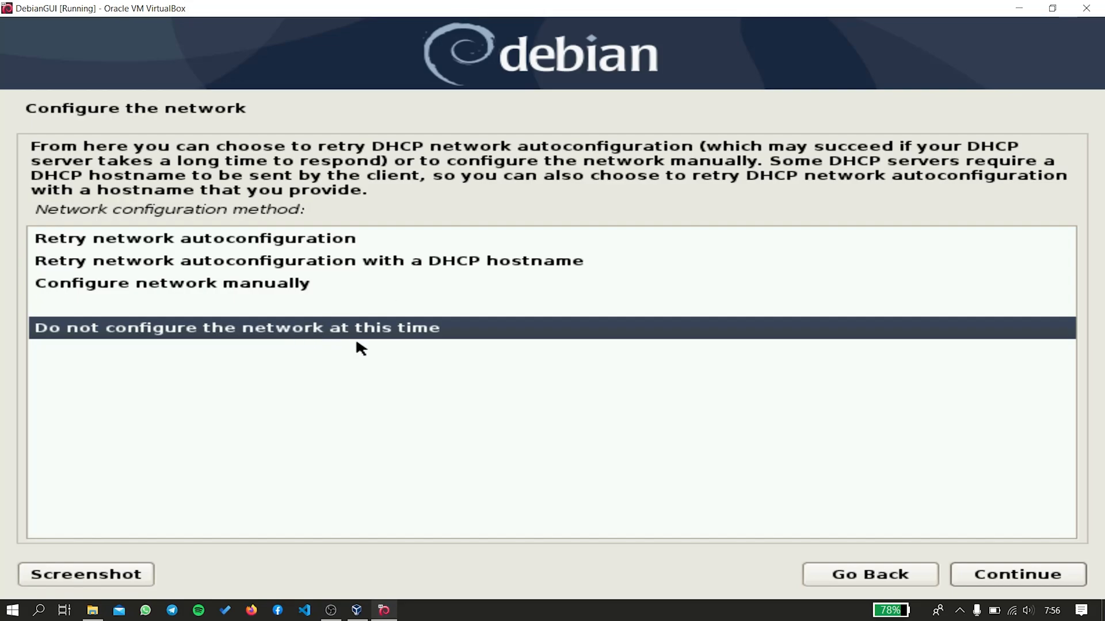
left_click(1032, 573)
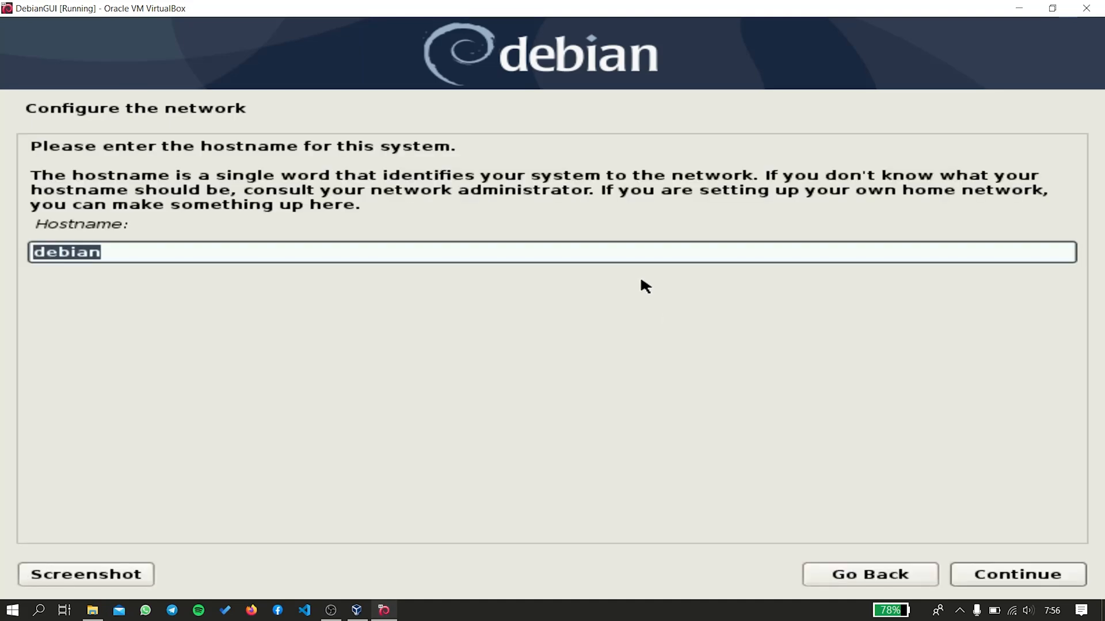
Replace the default hostname debian with Linux-Server.
key("BackSpace")
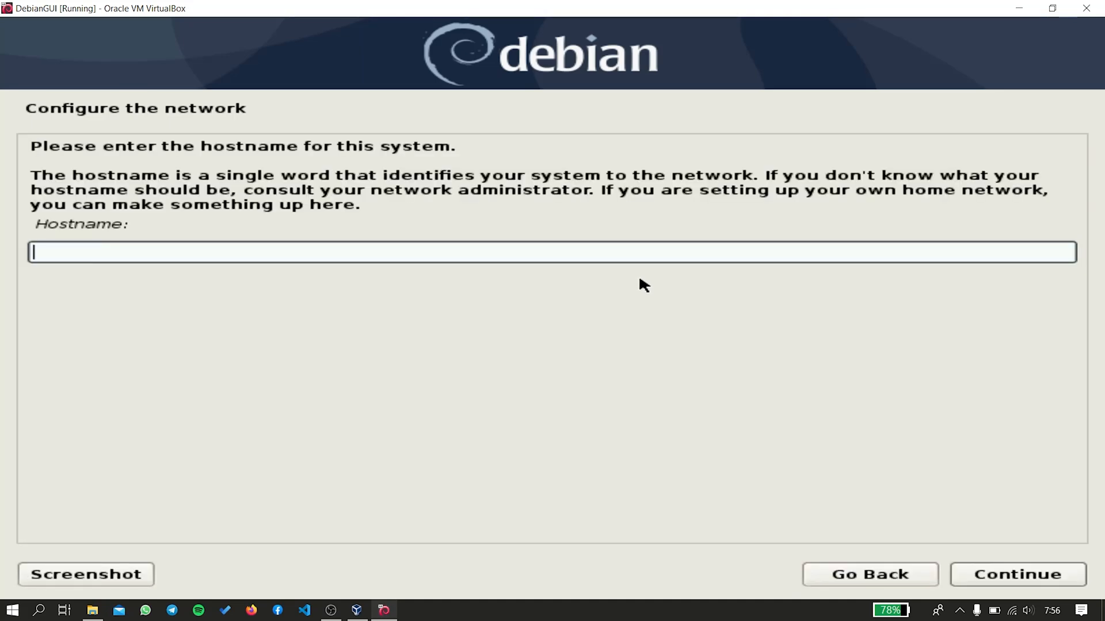
type("LInux")
key("BackSpace")
key("BackSpace")
key("BackSpace")
key("BackSpace")
type("inux-SErver")
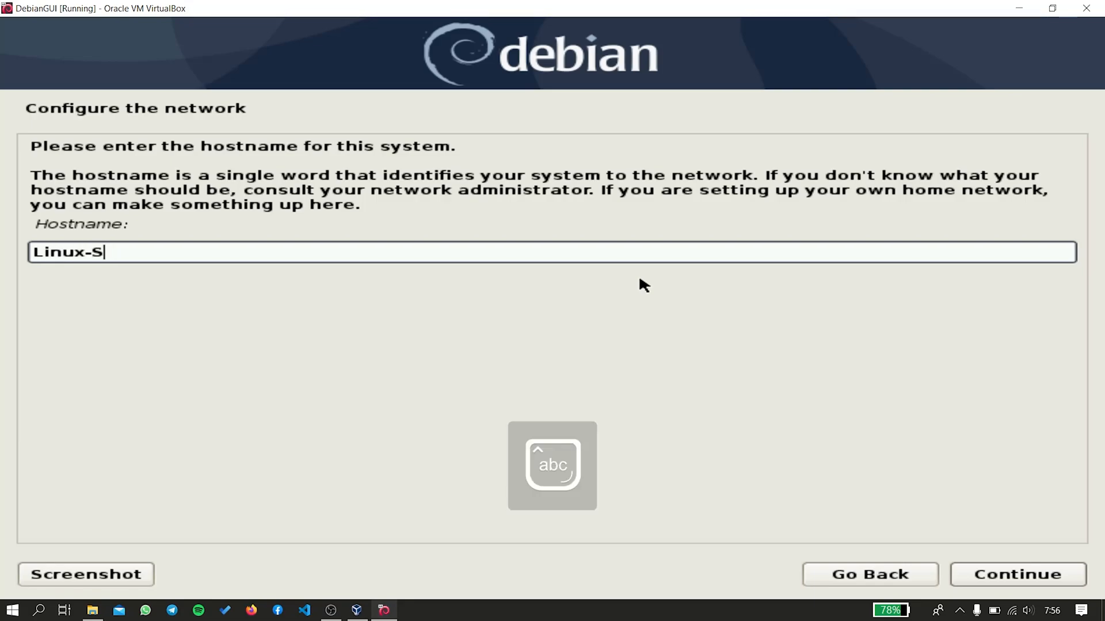
key("BackSpace")
key("BackSpace")
key("BackSpace")
key("BackSpace")
key("BackSpace")
key("BackSpace")
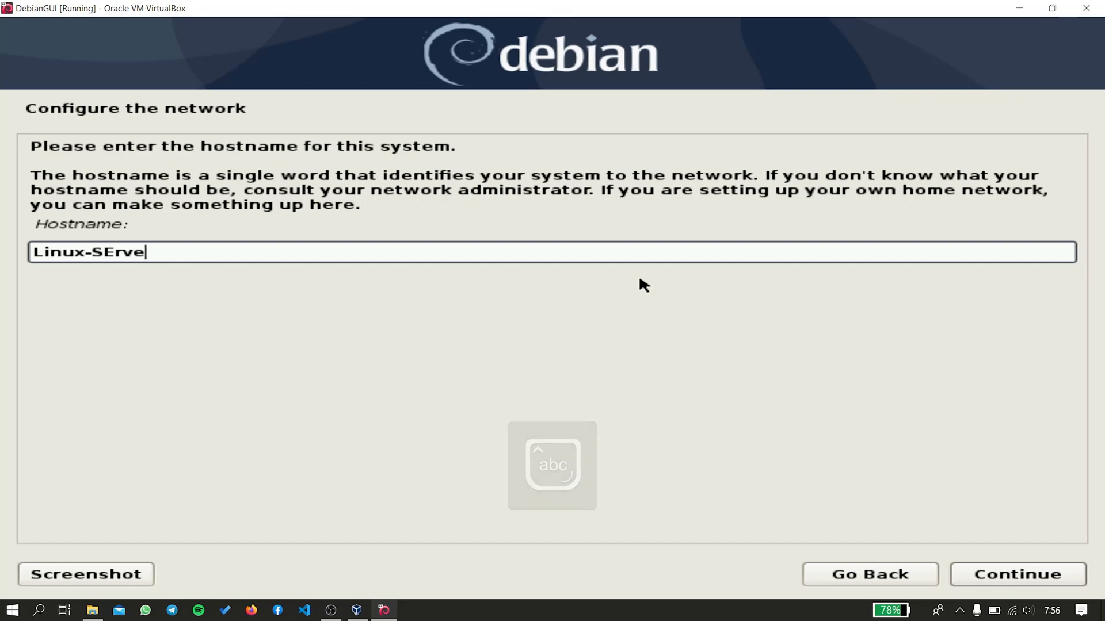
type("Server")
Confirm the hostname Linux-Server, then enter and re-enter the root password.
left_click(971, 572)
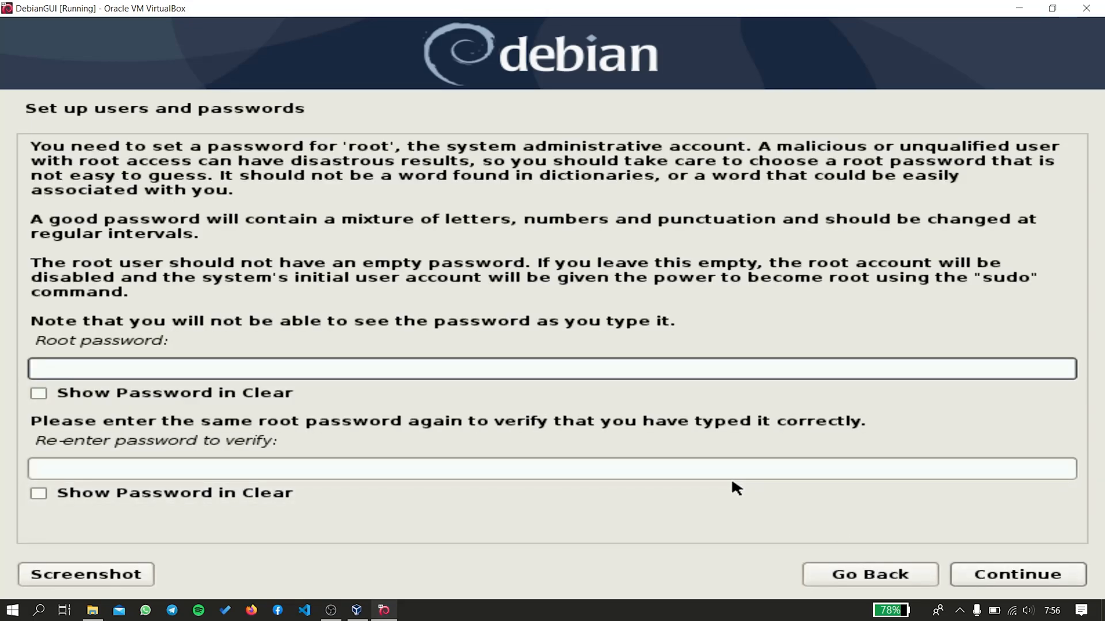
type("123")
left_click(328, 469)
type("123")
left_click(985, 574)
Enter the new user's full name, capitalising each part of the name.
key("Caps_Lock")
key("Caps_Lock")
type("Taufik")
key("Caps_Lock")
type("D")
key("Caps_Lock")
type("arul")
key("Caps_Lock")
type("I")
key("Caps_Lock")
type("khrom")
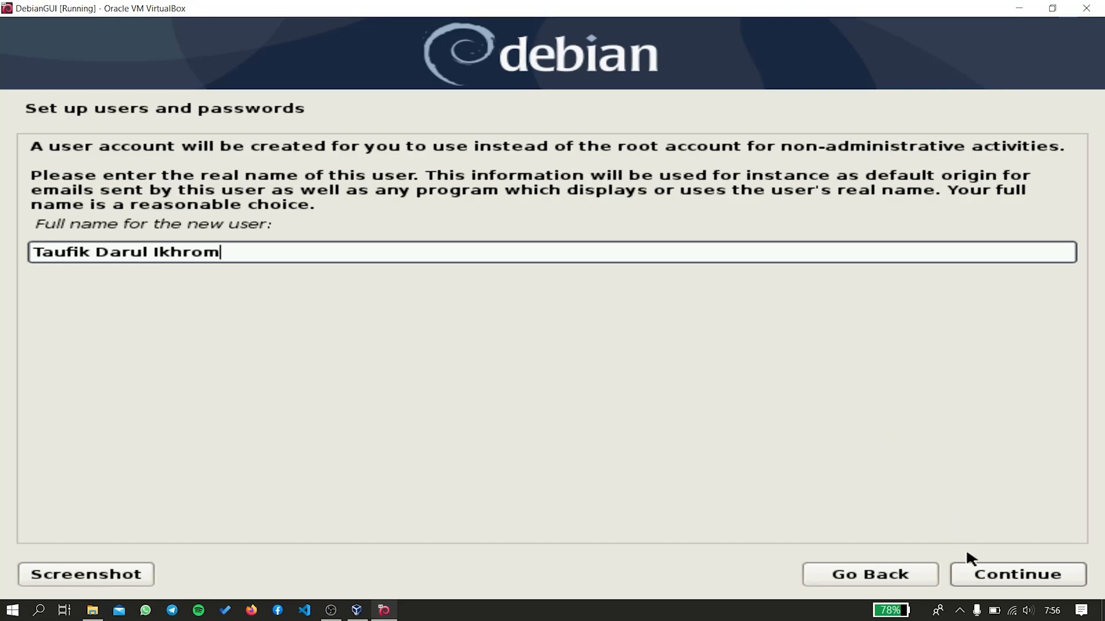
left_click(979, 577)
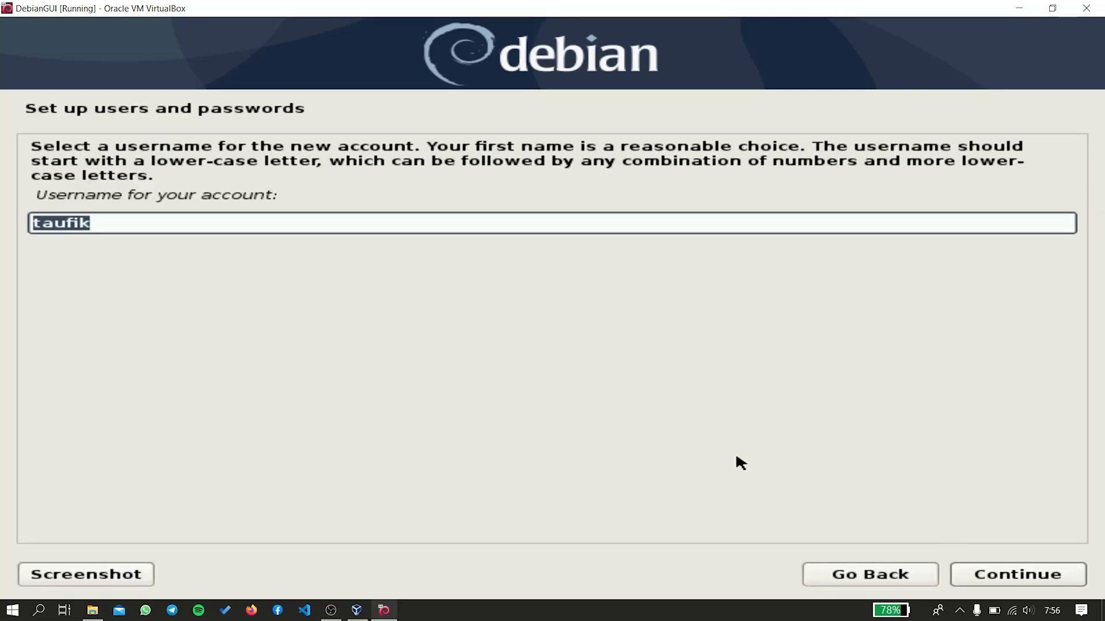
Accept the suggested username, then enter and confirm the new user's password.
left_click(1006, 575)
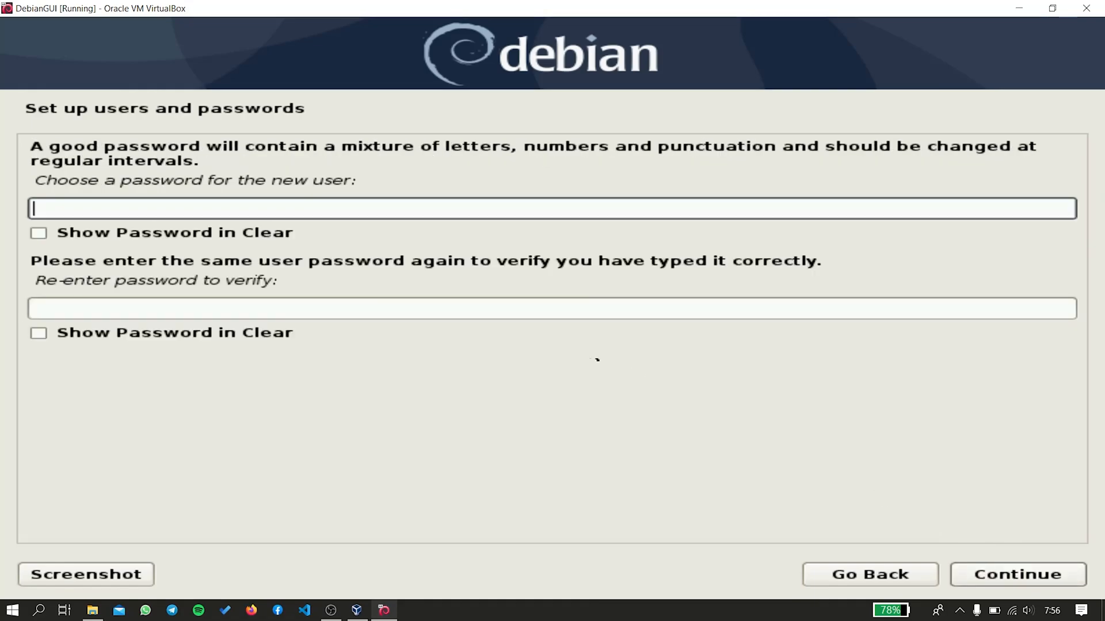
type("***")
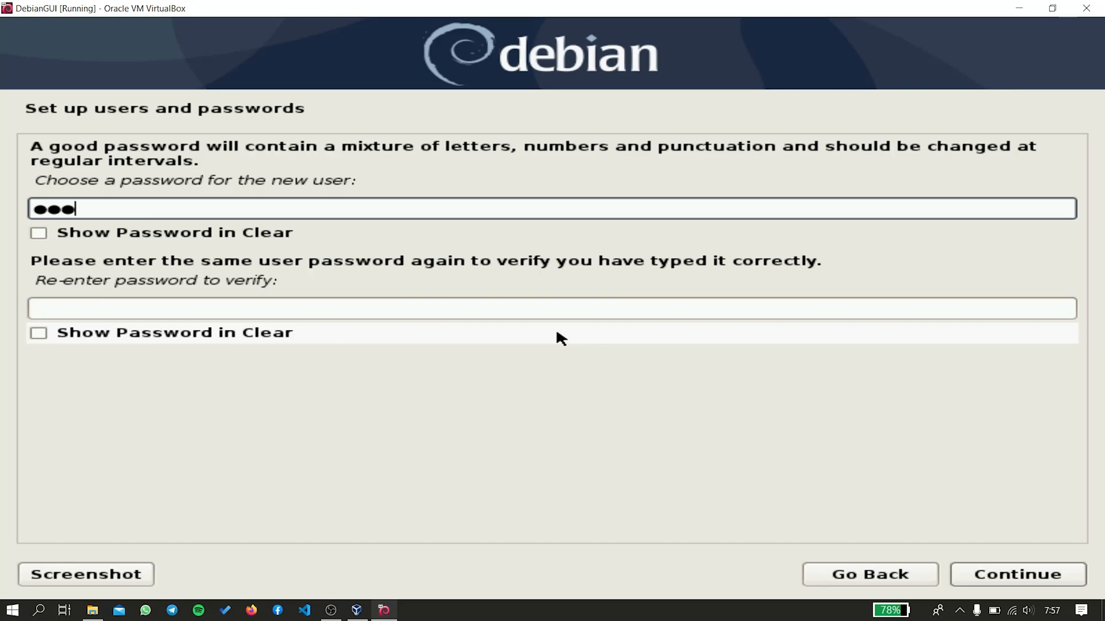
left_click(353, 305)
type("***")
left_click(1044, 571)
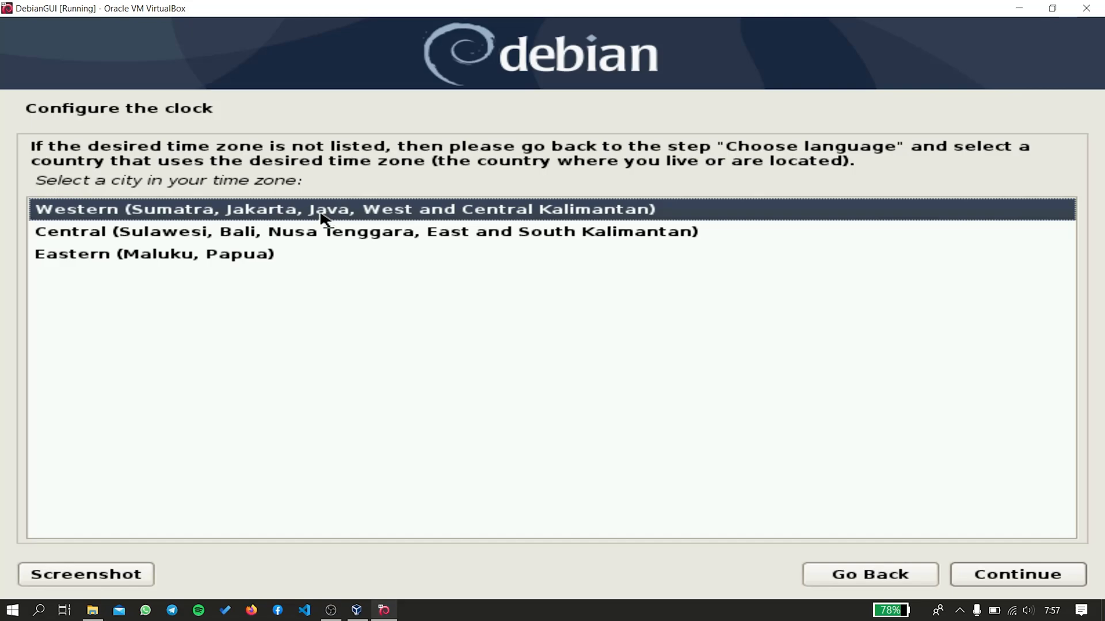
Keep the Western (Sumatra, Jakarta) time zone and continue.
left_click(985, 573)
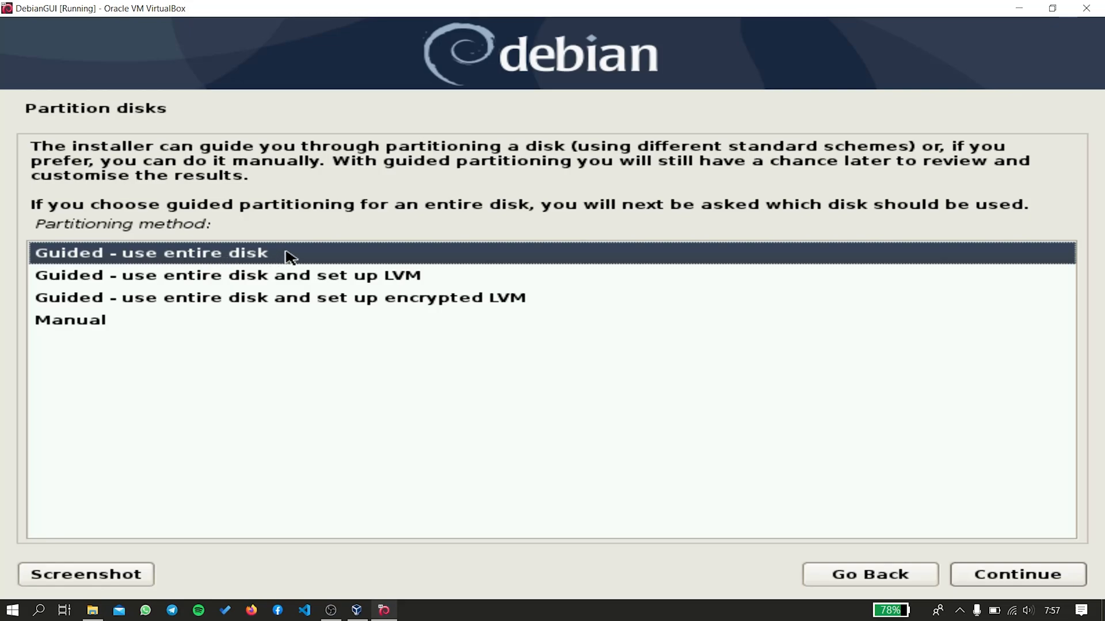
Choose Manual partitioning, create a new empty partition table on the 8.6 GB sda disk, and select its free space.
left_click(78, 325)
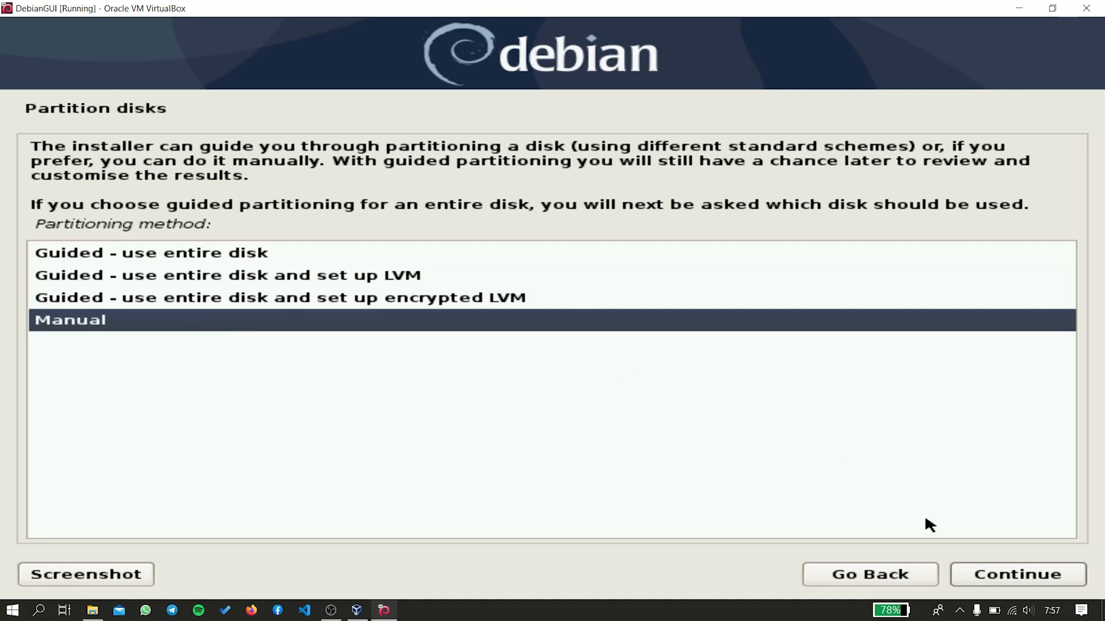
left_click(1021, 572)
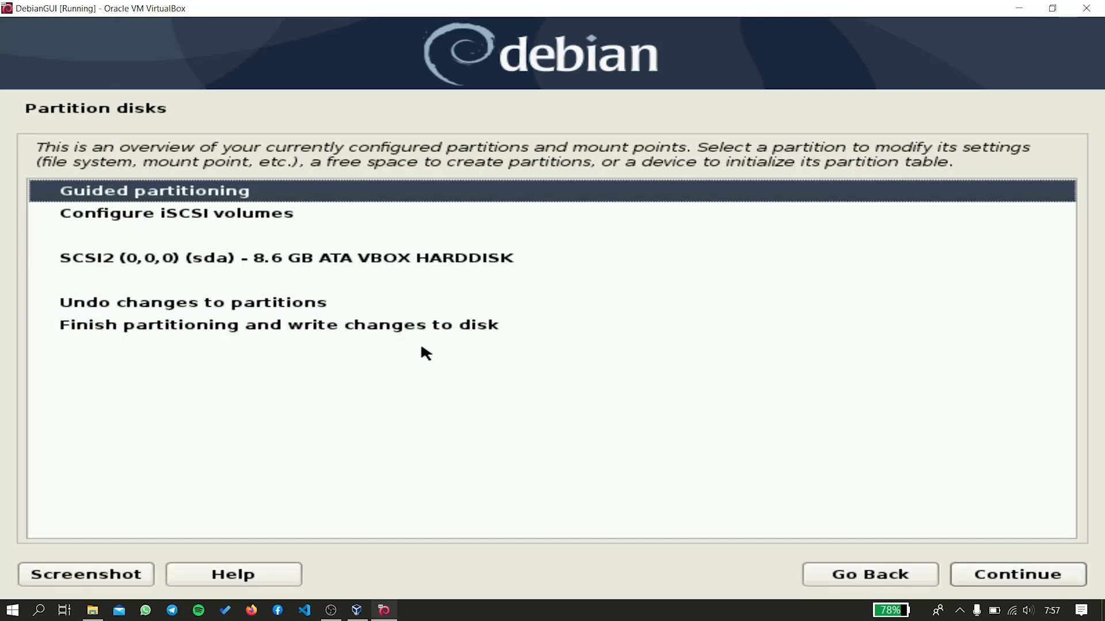
left_click(249, 260)
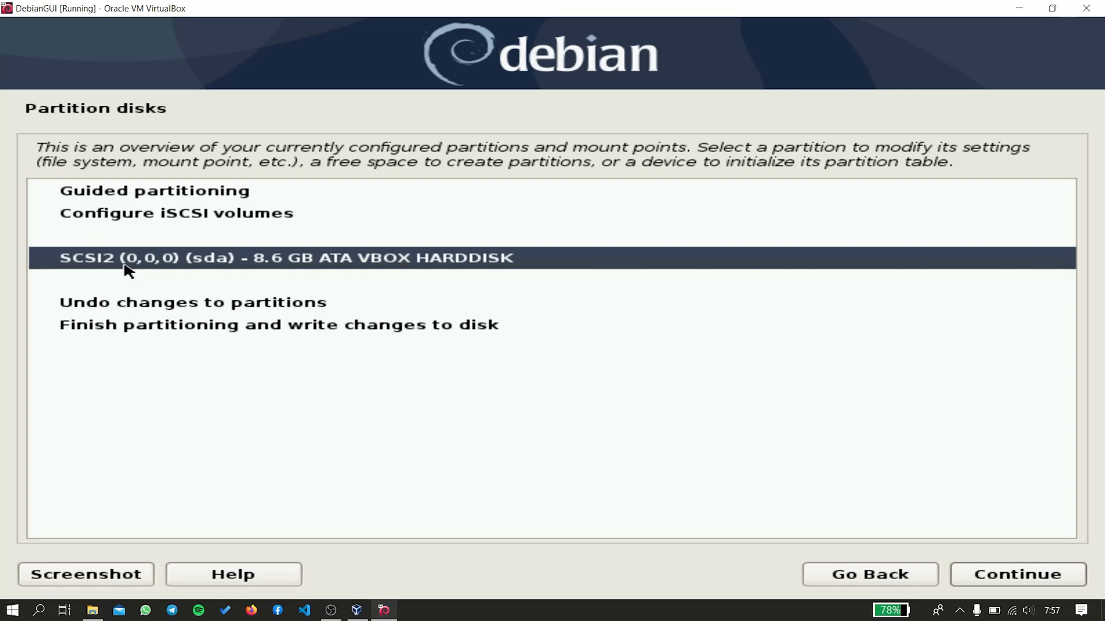
left_click(1046, 576)
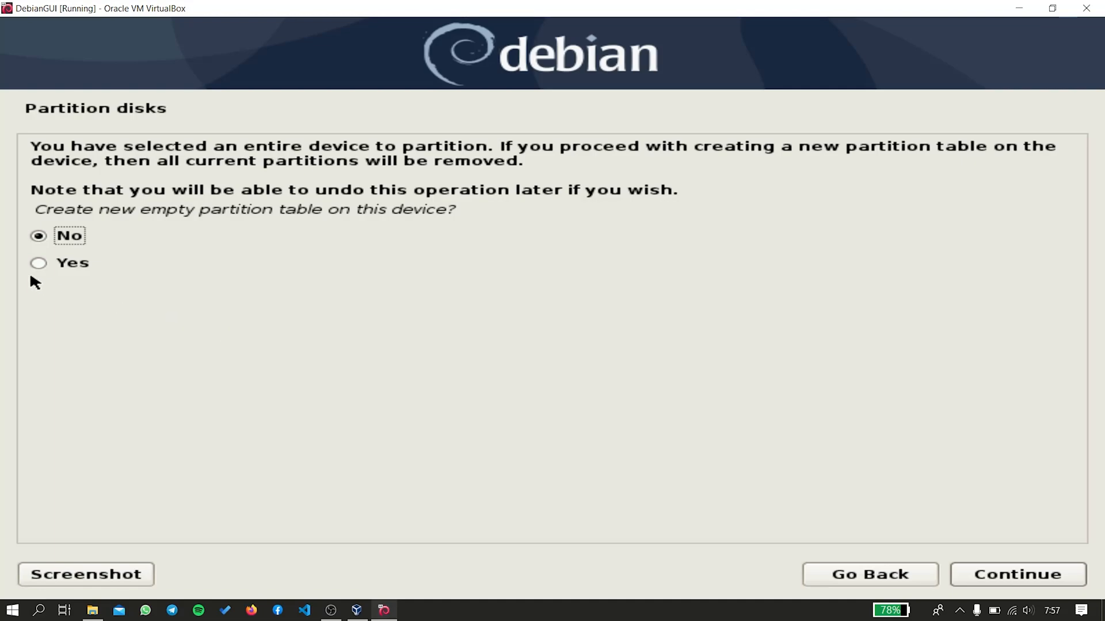
left_click(63, 264)
left_click(1012, 577)
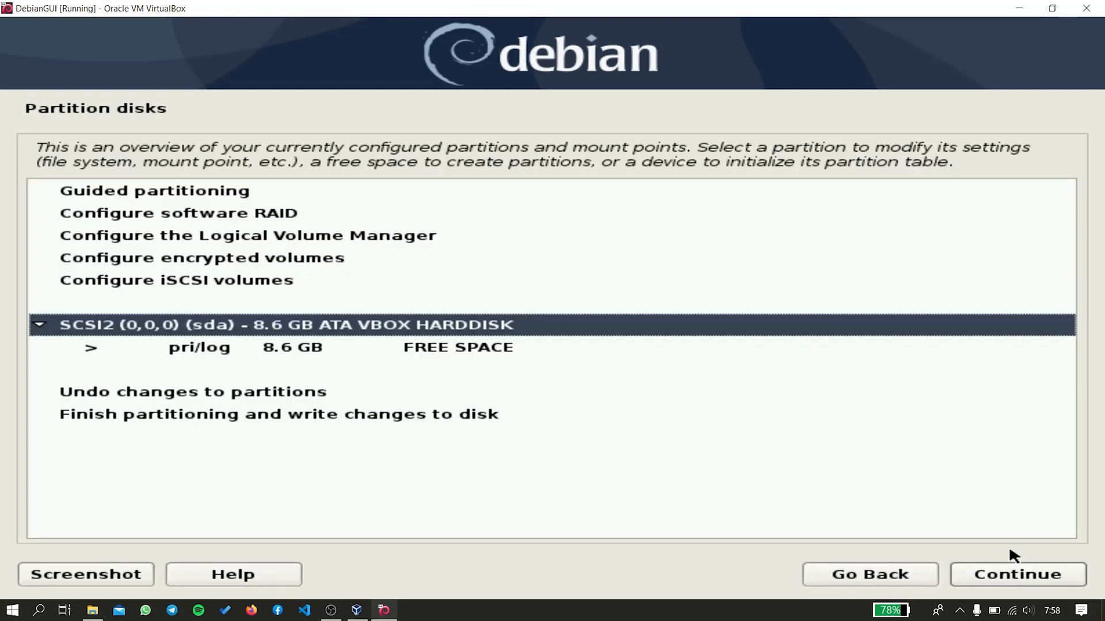
left_click(329, 347)
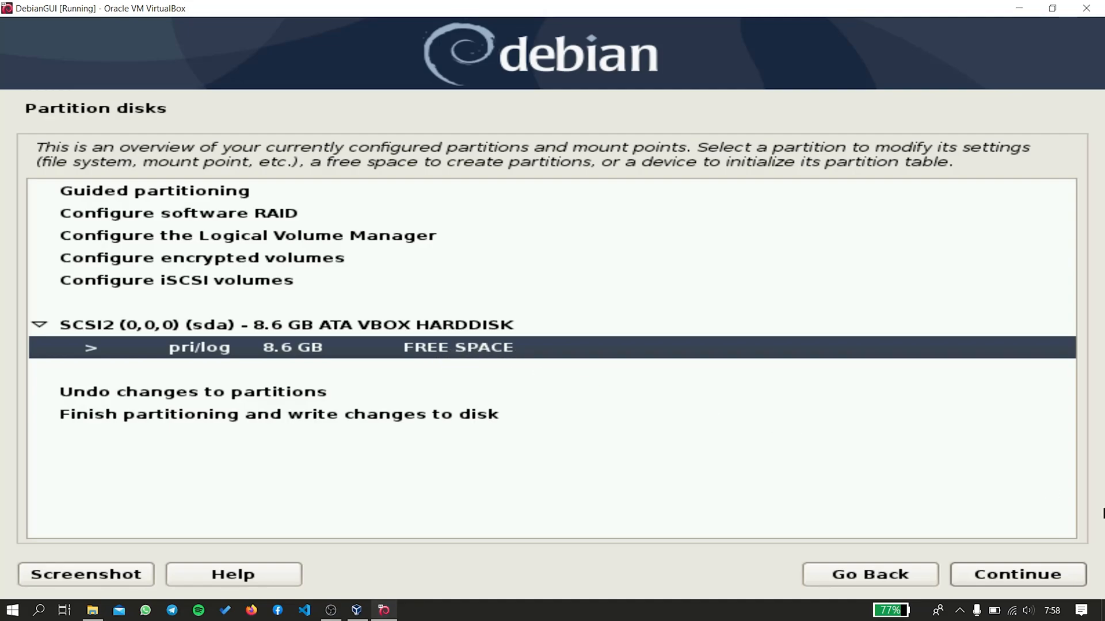
Create an 8 GB primary partition at the disk's beginning, mounted at /.
left_click(1030, 575)
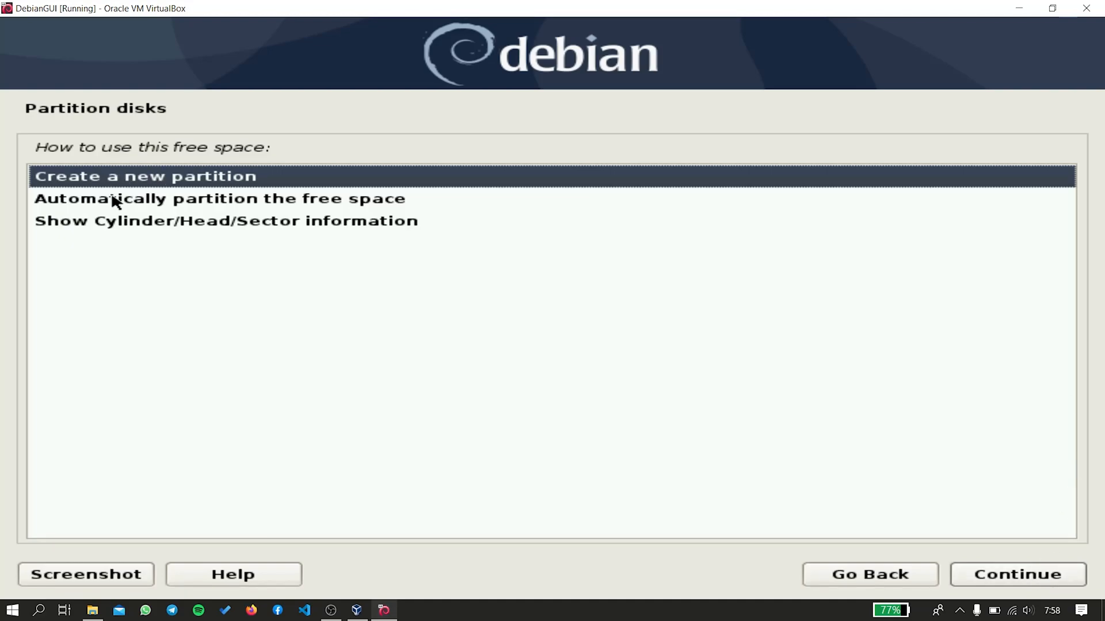
left_click(1024, 581)
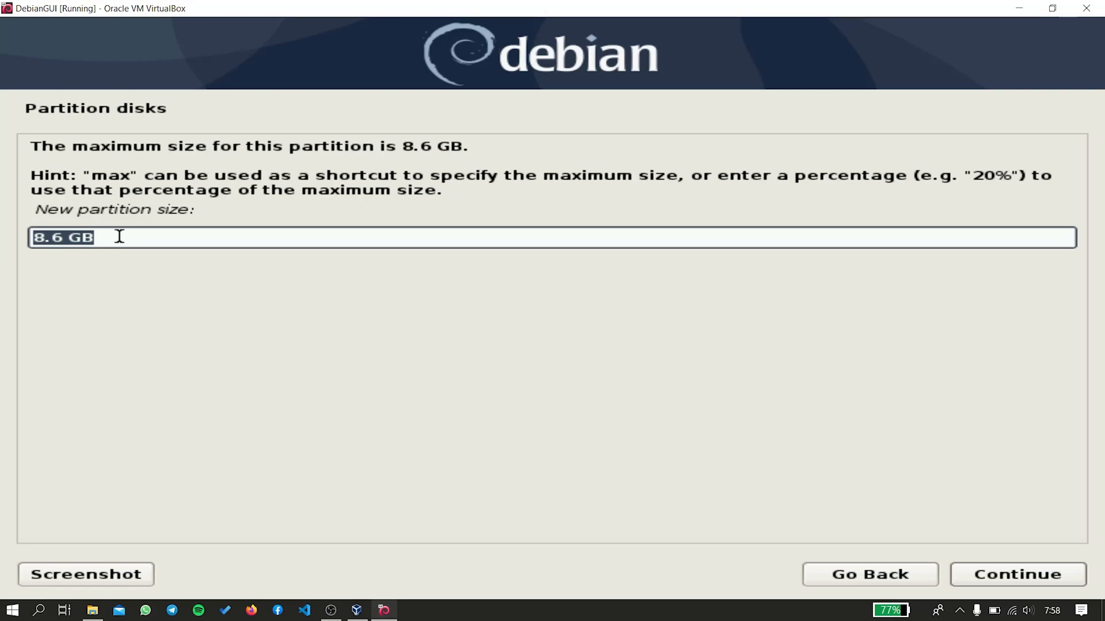
left_click(120, 236)
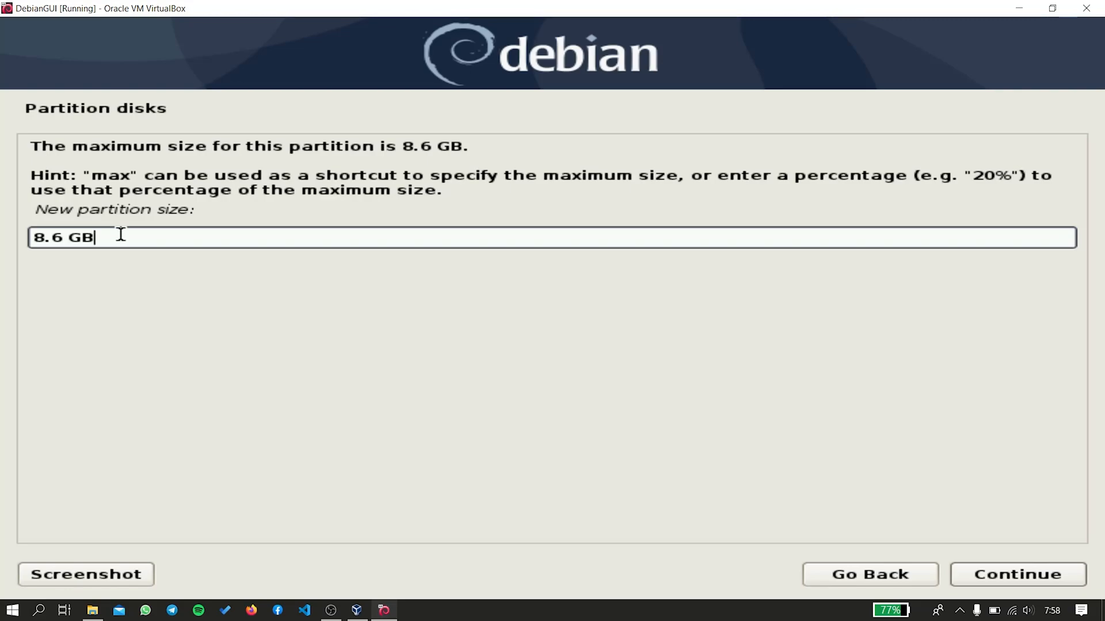
left_click_drag(119, 236, 2, 238)
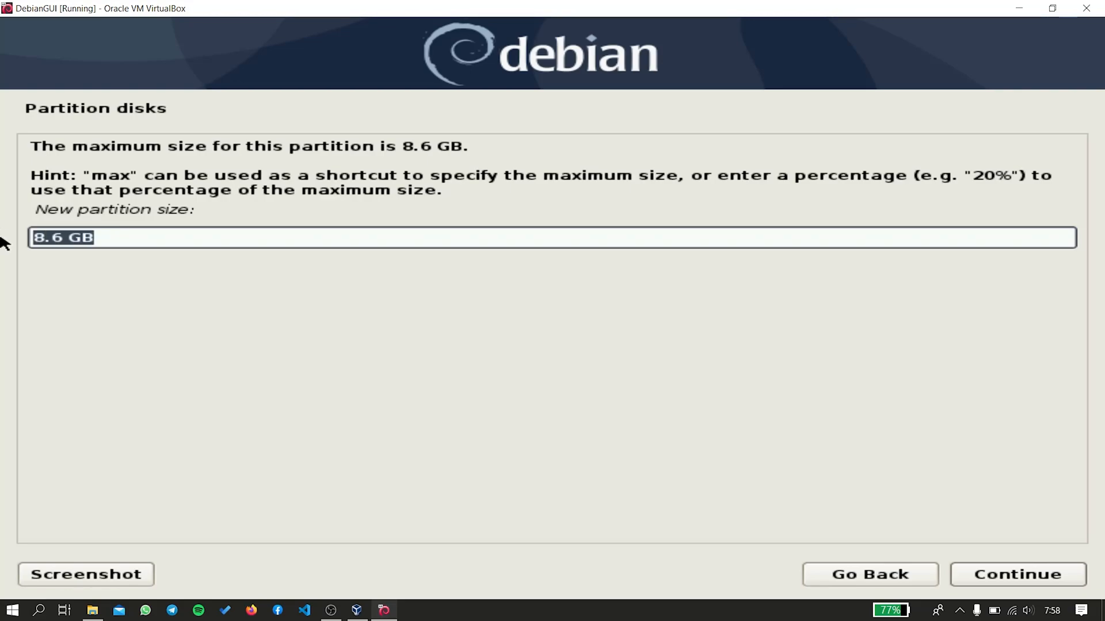
type("8 GB")
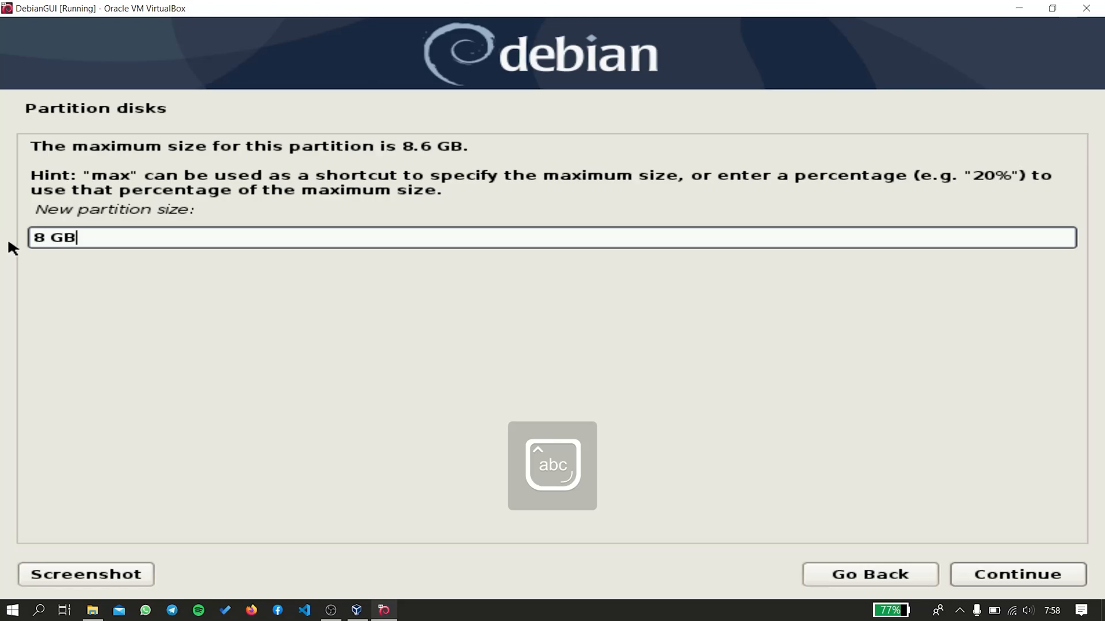
left_click(983, 576)
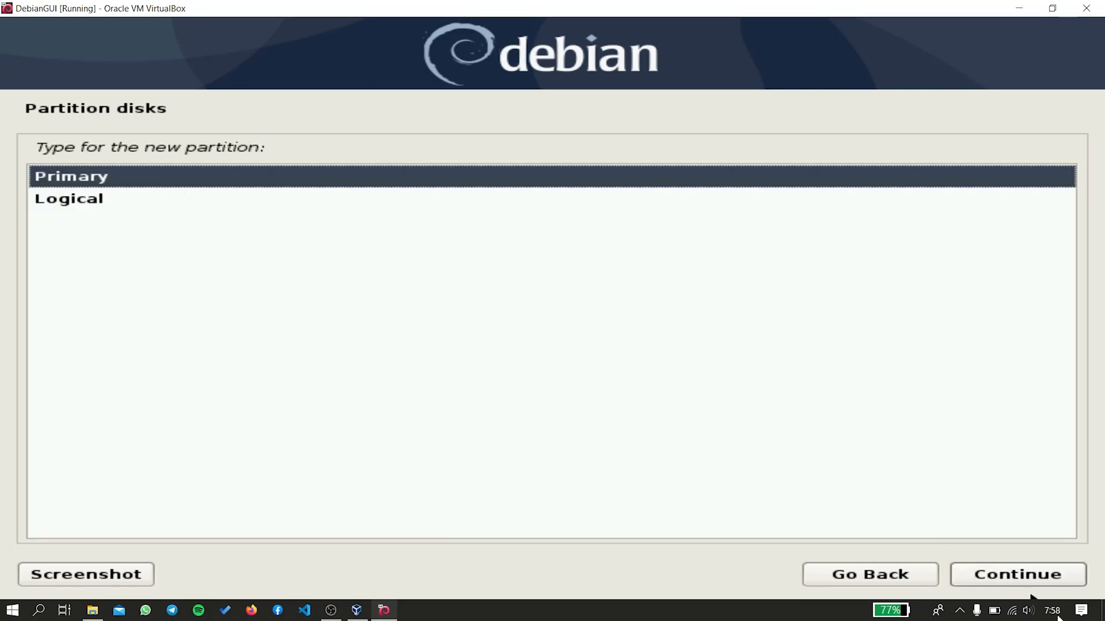
left_click(1038, 578)
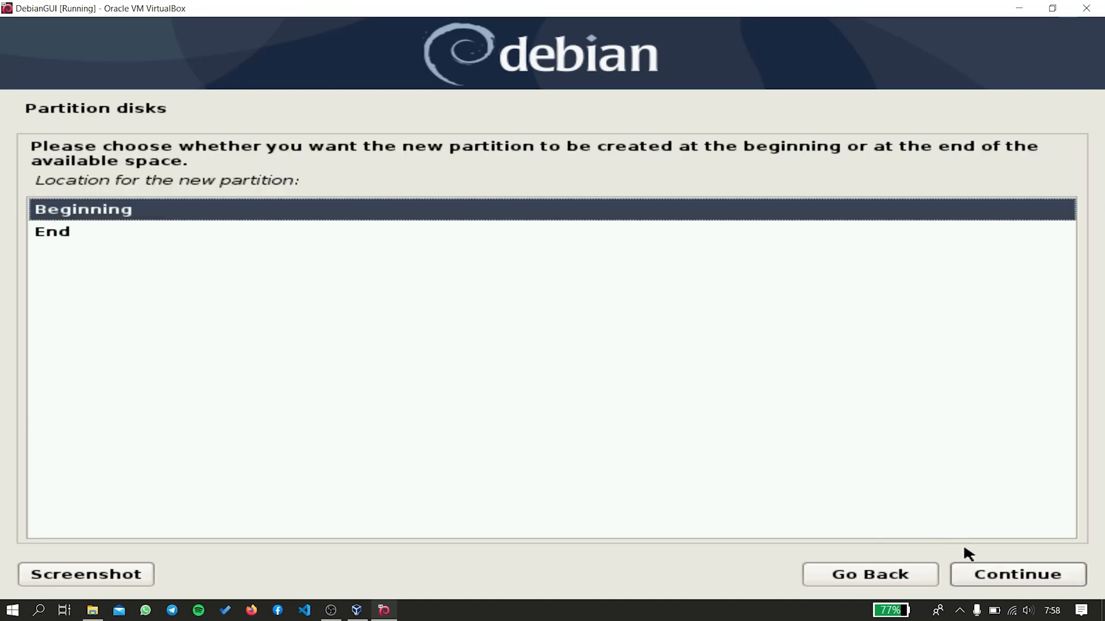
left_click(976, 570)
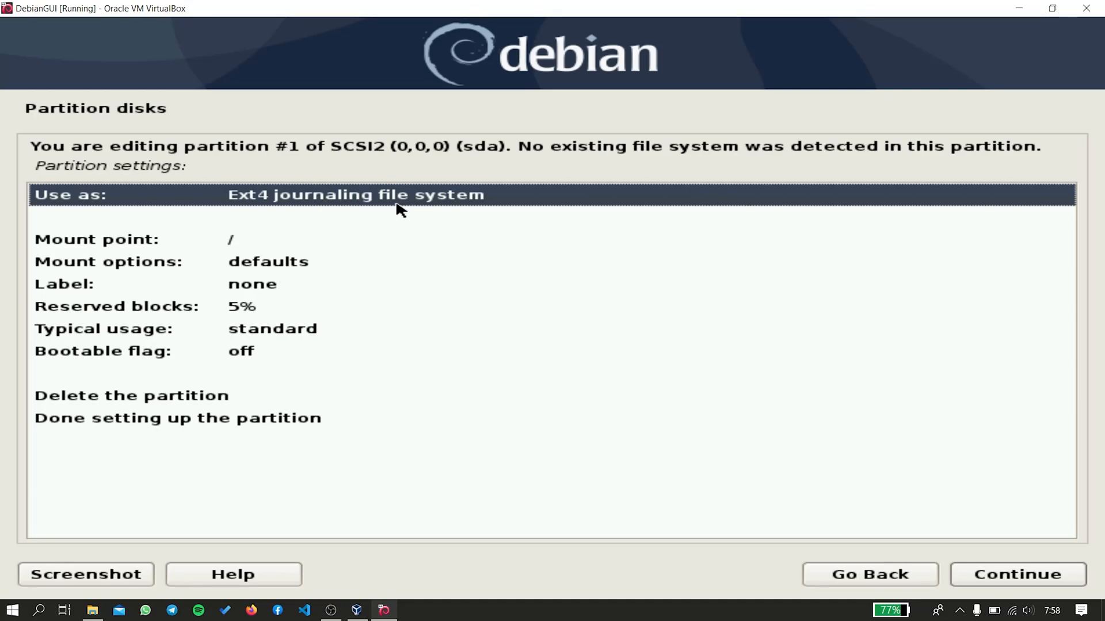
double_click(272, 234)
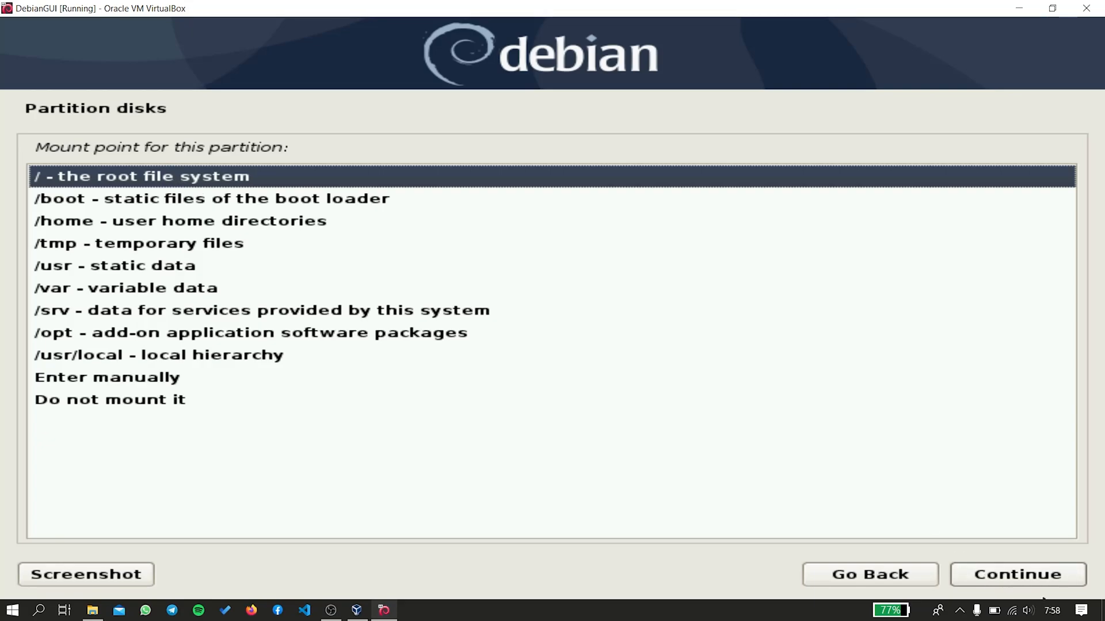
left_click(1014, 573)
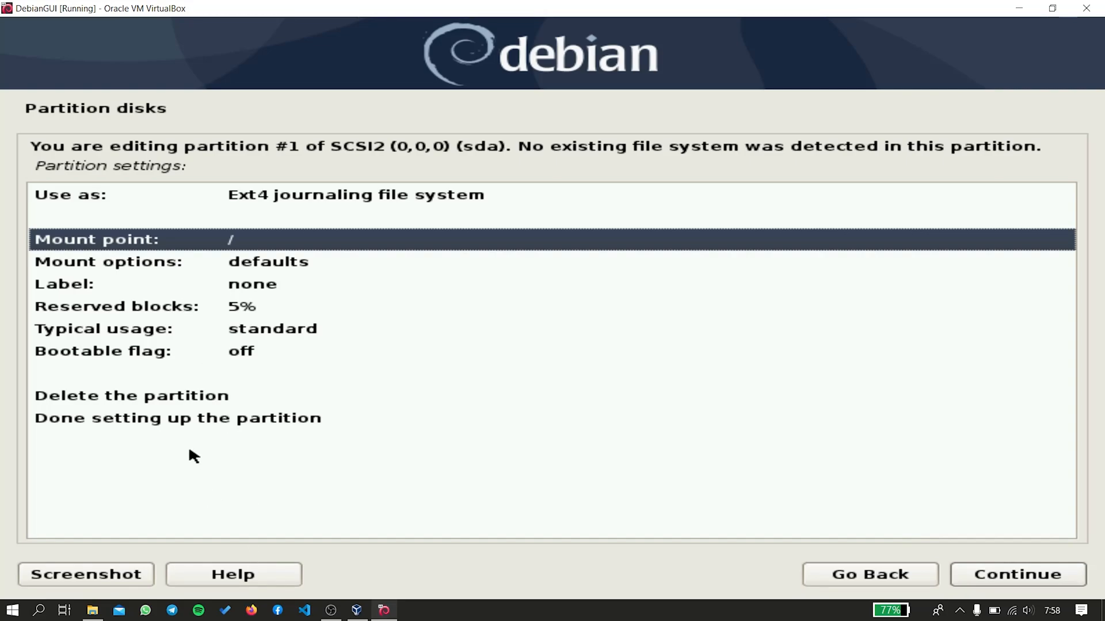
left_click(174, 421)
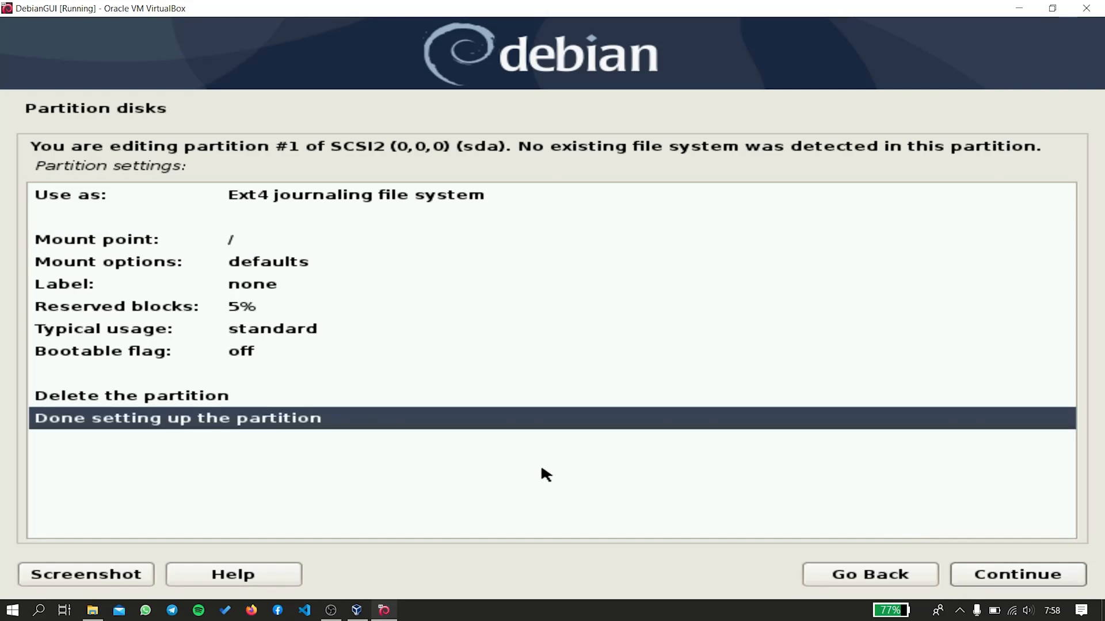
left_click(1030, 569)
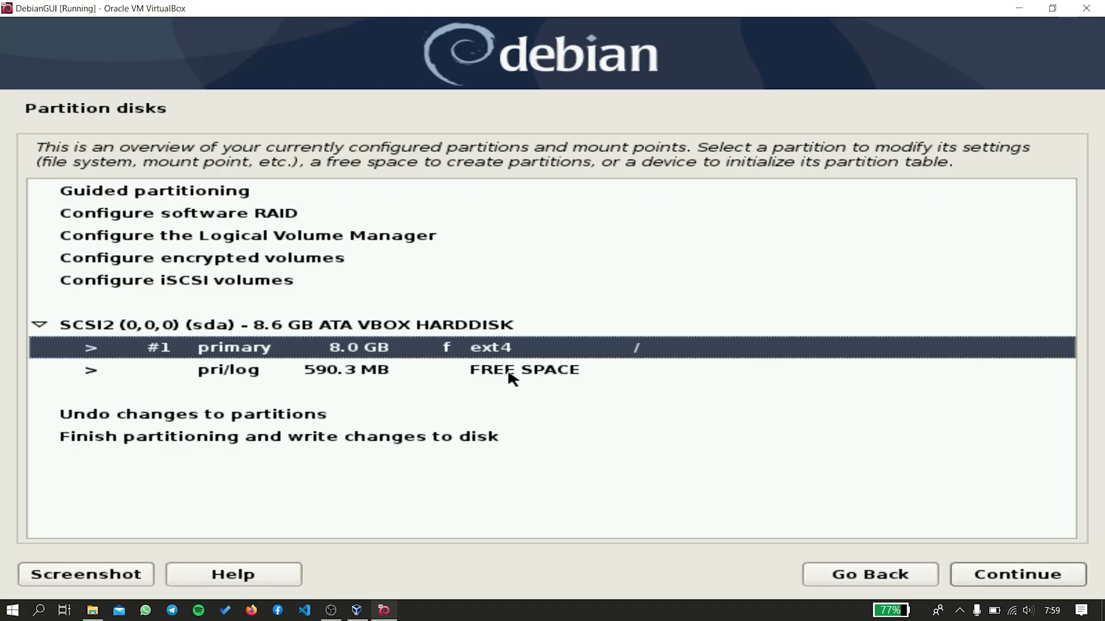
Create a logical partition filling the remaining 590.3 MB of free space.
left_click(512, 376)
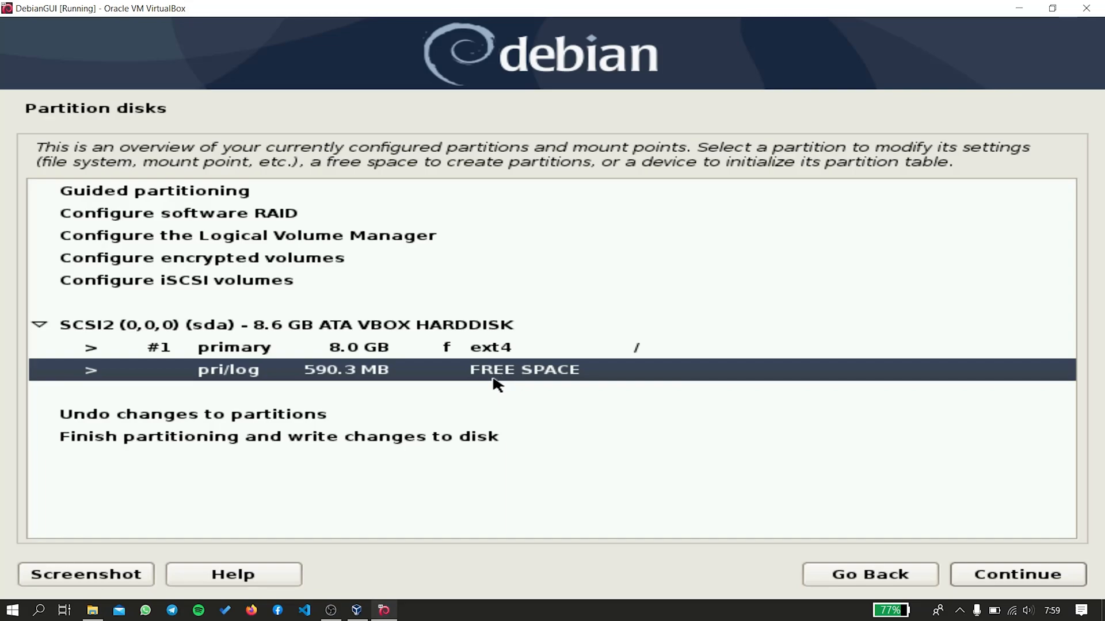
left_click(1010, 574)
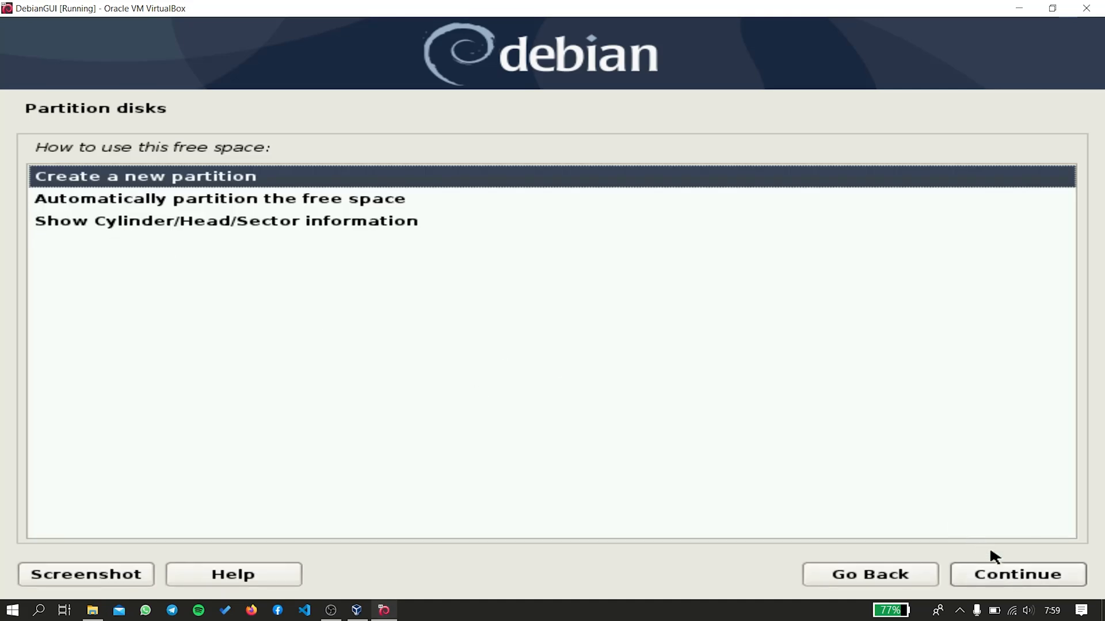
left_click(1009, 571)
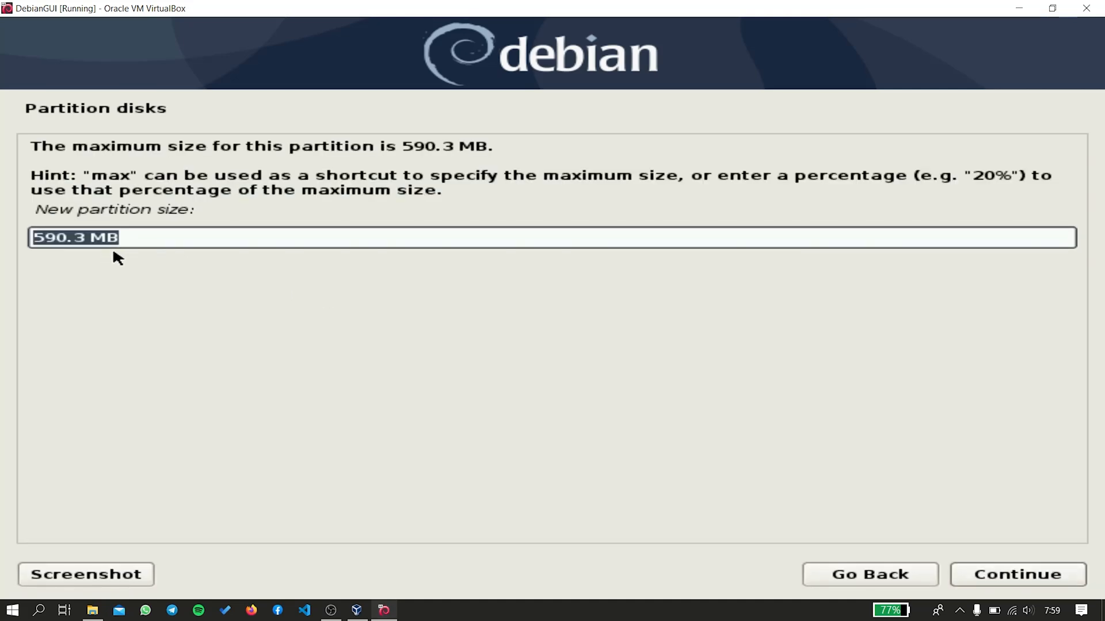
left_click(143, 234)
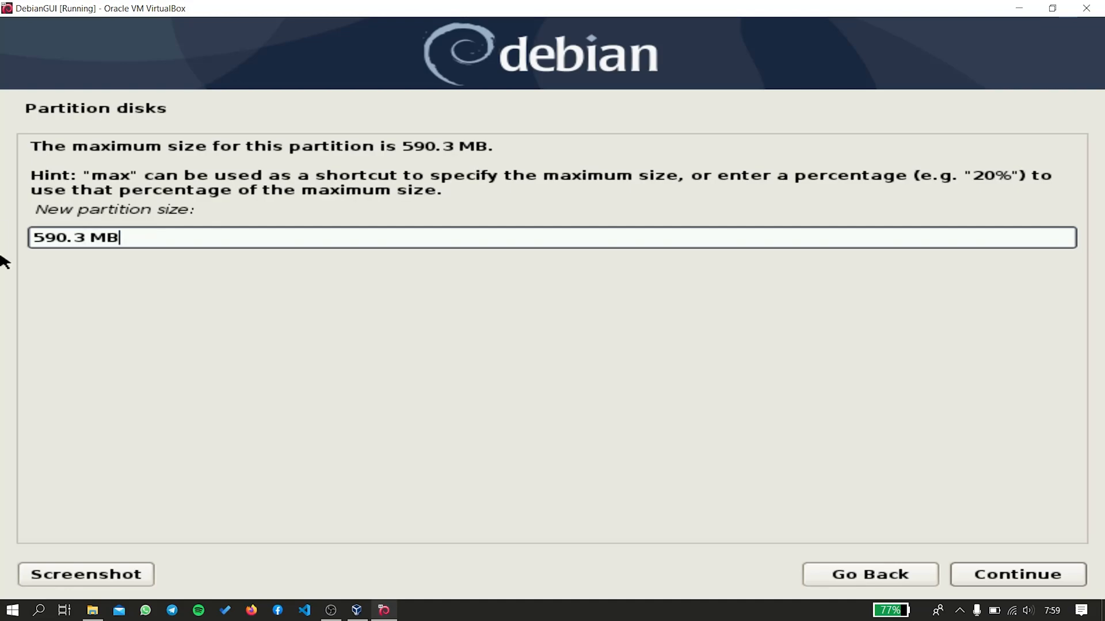
left_click_drag(164, 238, 3, 237)
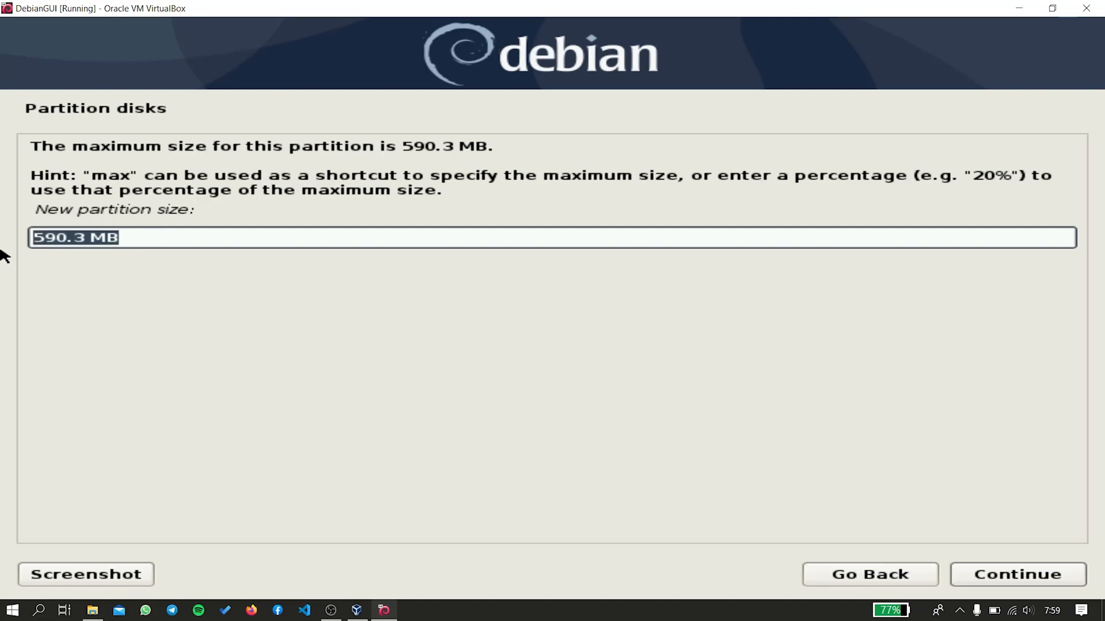
left_click(977, 575)
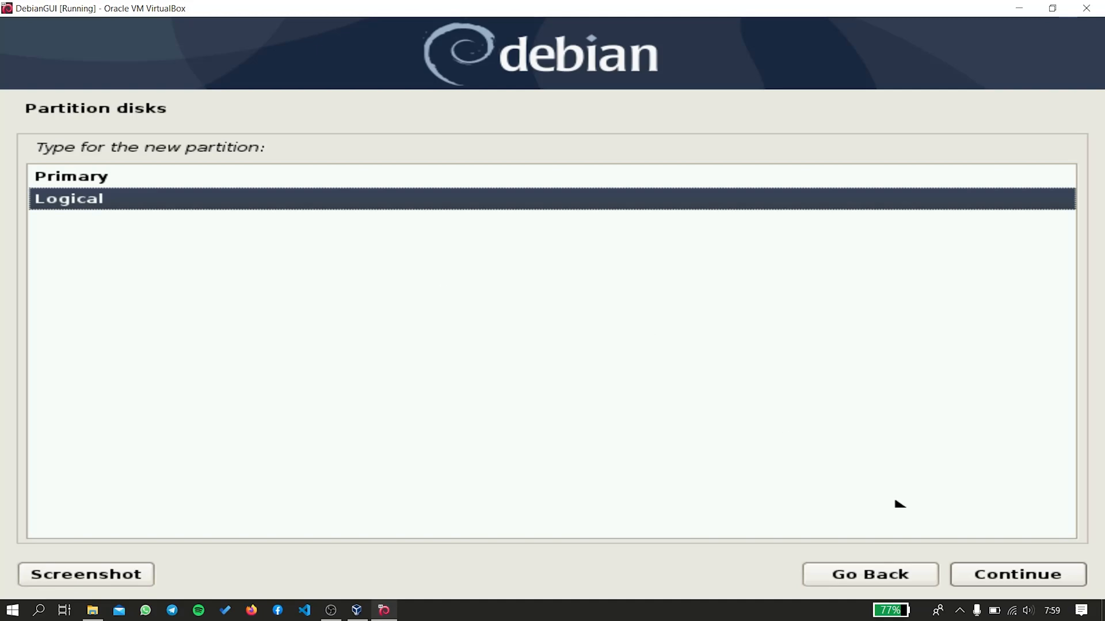
left_click(1017, 573)
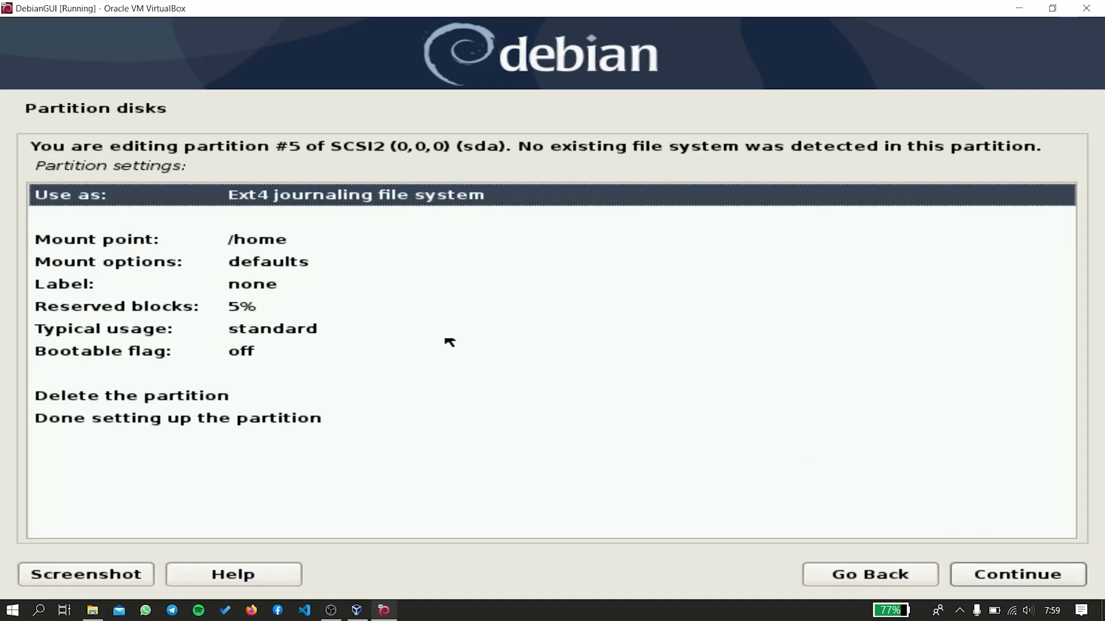
Set the new logical partition to be used as swap area and finish its setup.
double_click(115, 194)
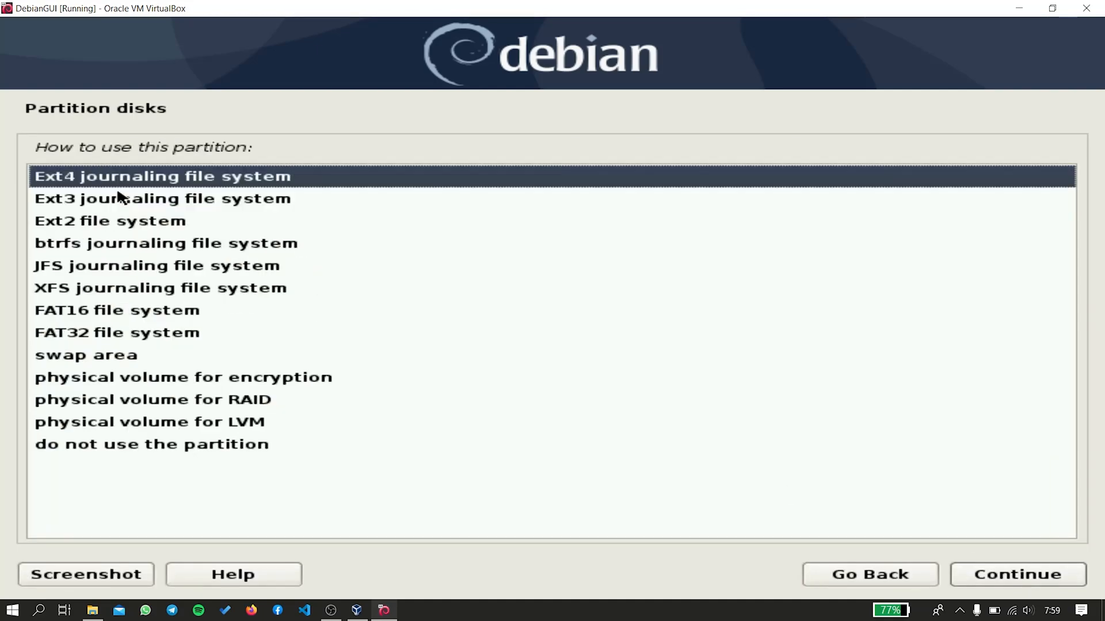
left_click(124, 355)
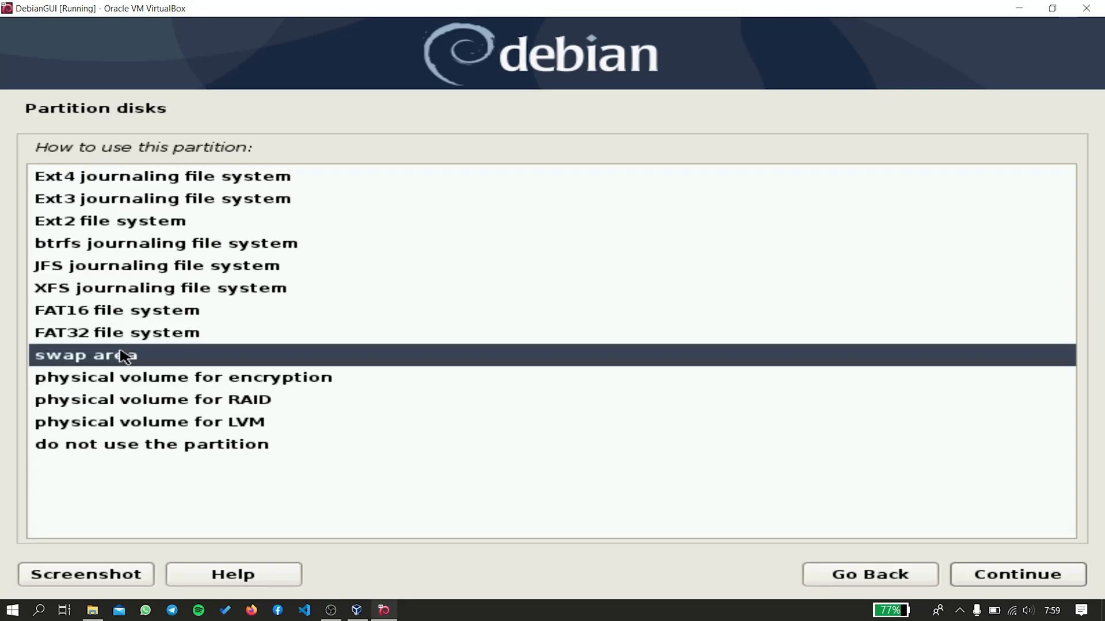
left_click(999, 573)
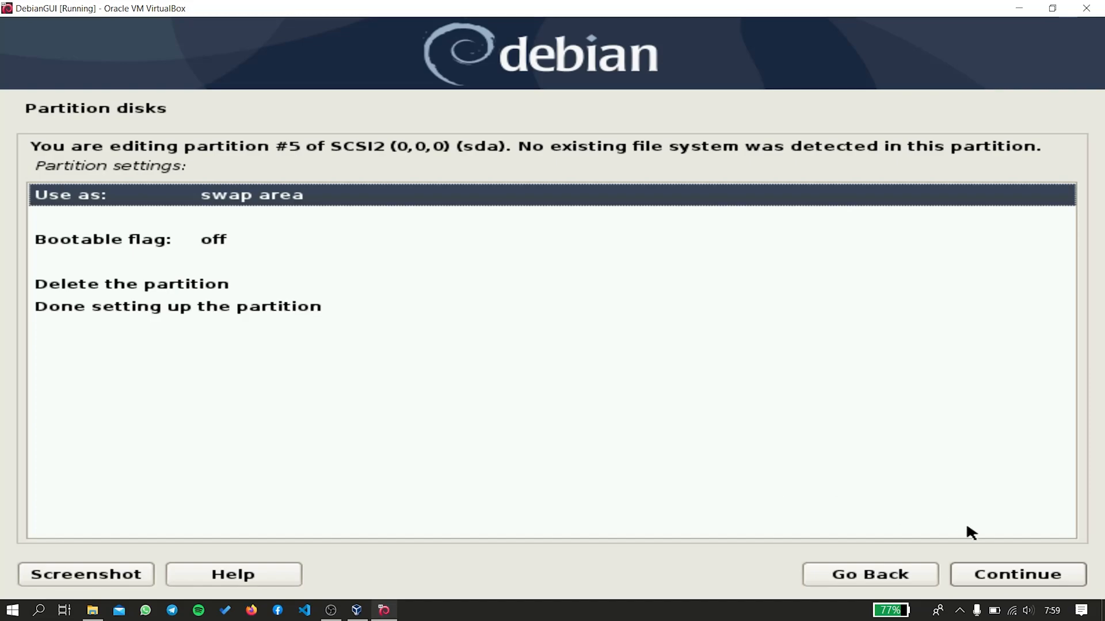
left_click(1011, 574)
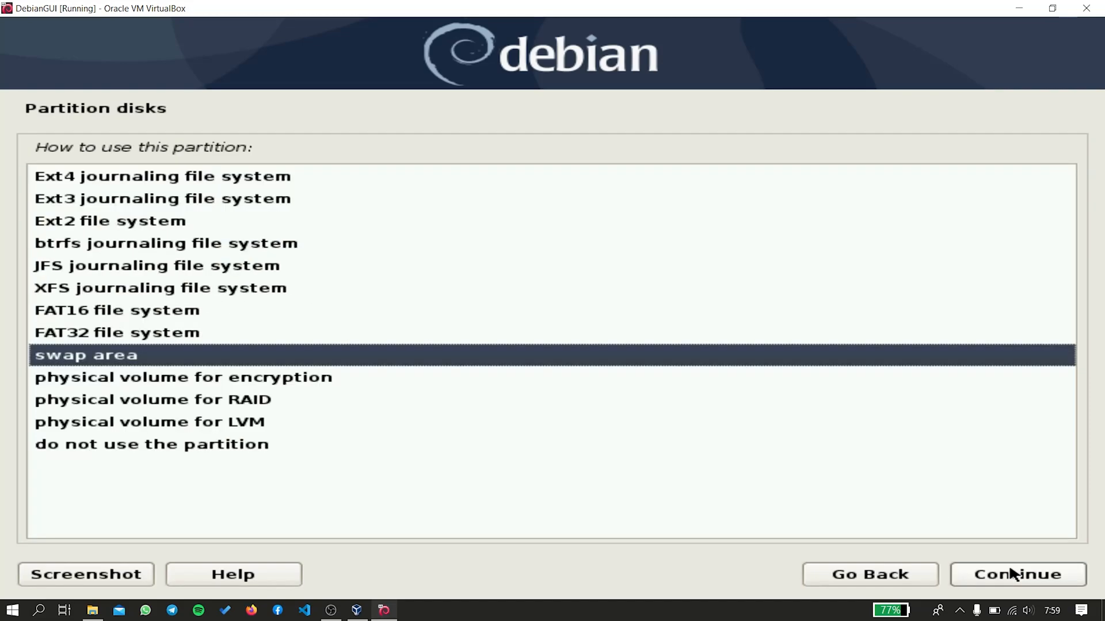
left_click(1048, 582)
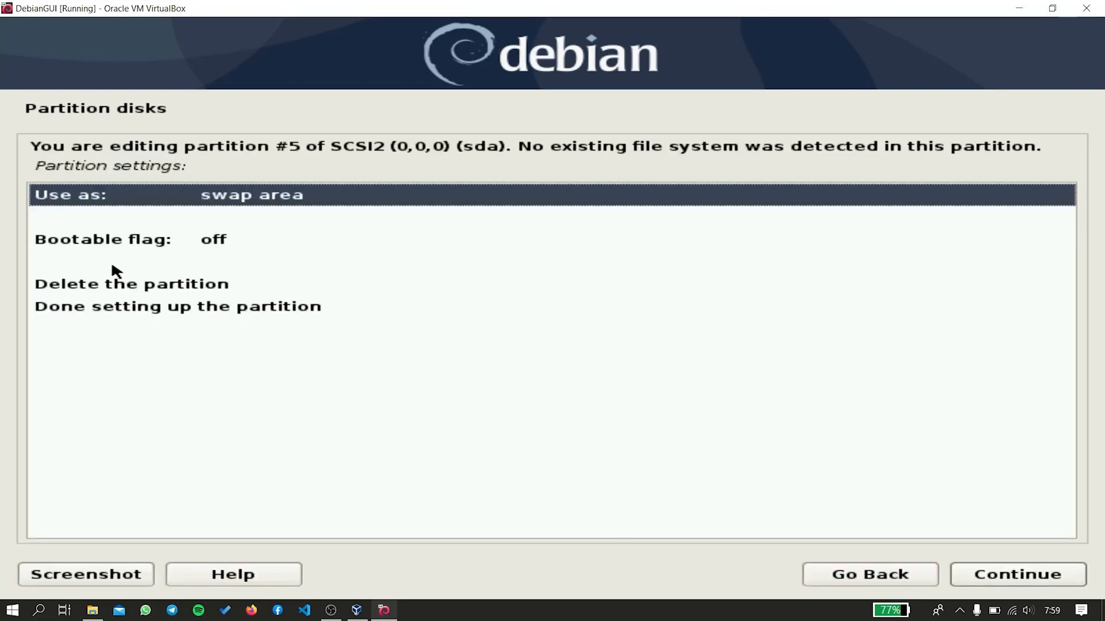
left_click(130, 311)
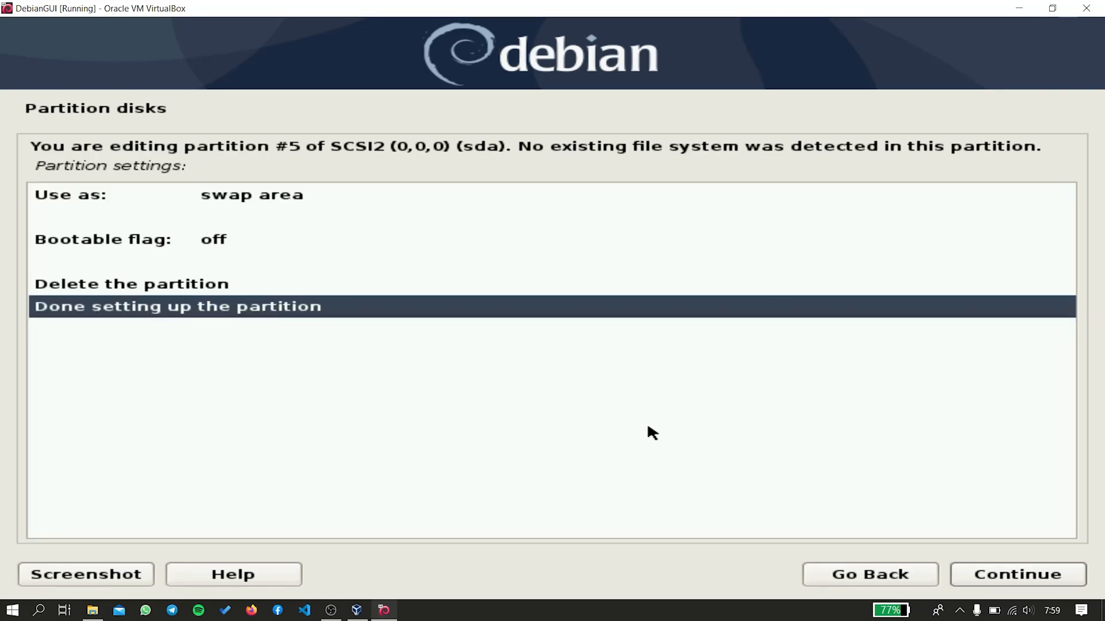
left_click(1045, 575)
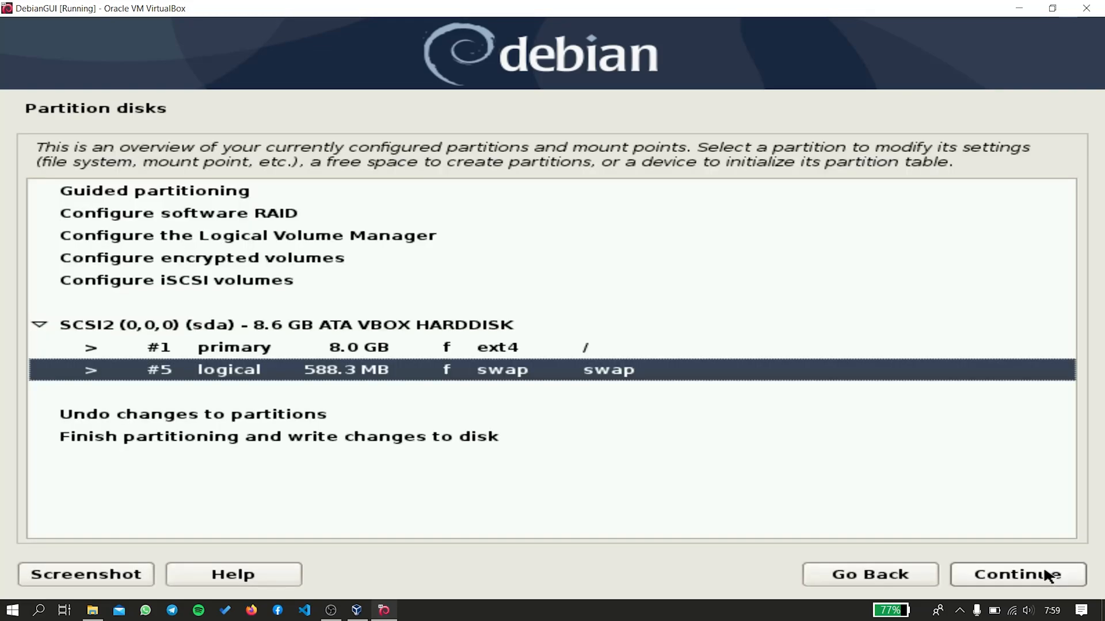
Finish partitioning and confirm writing the partition changes to disk.
left_click(236, 442)
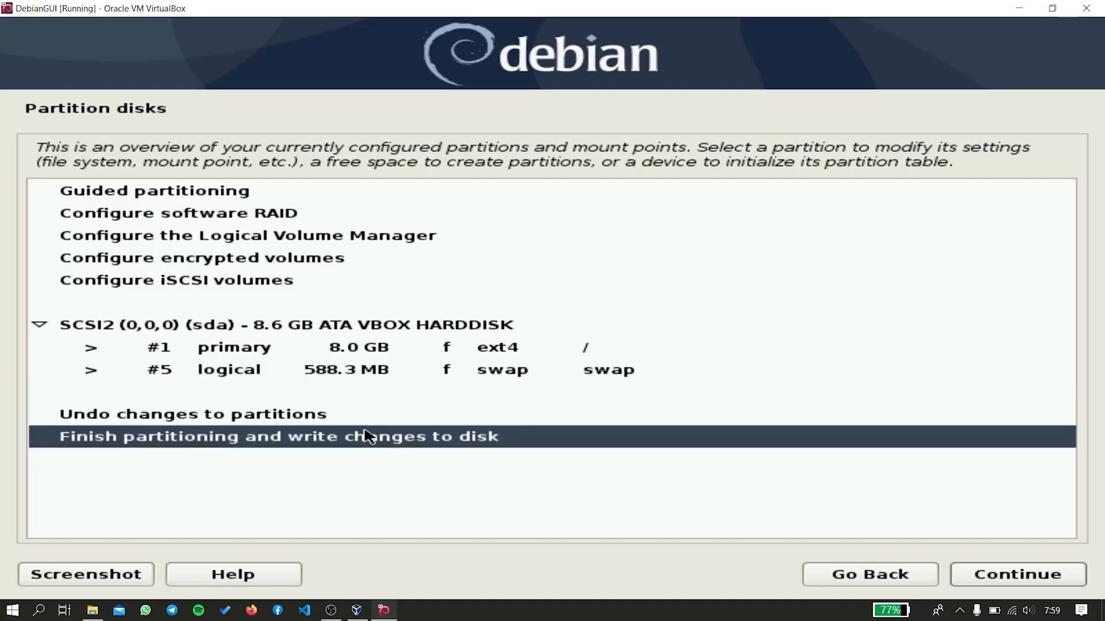
left_click(973, 576)
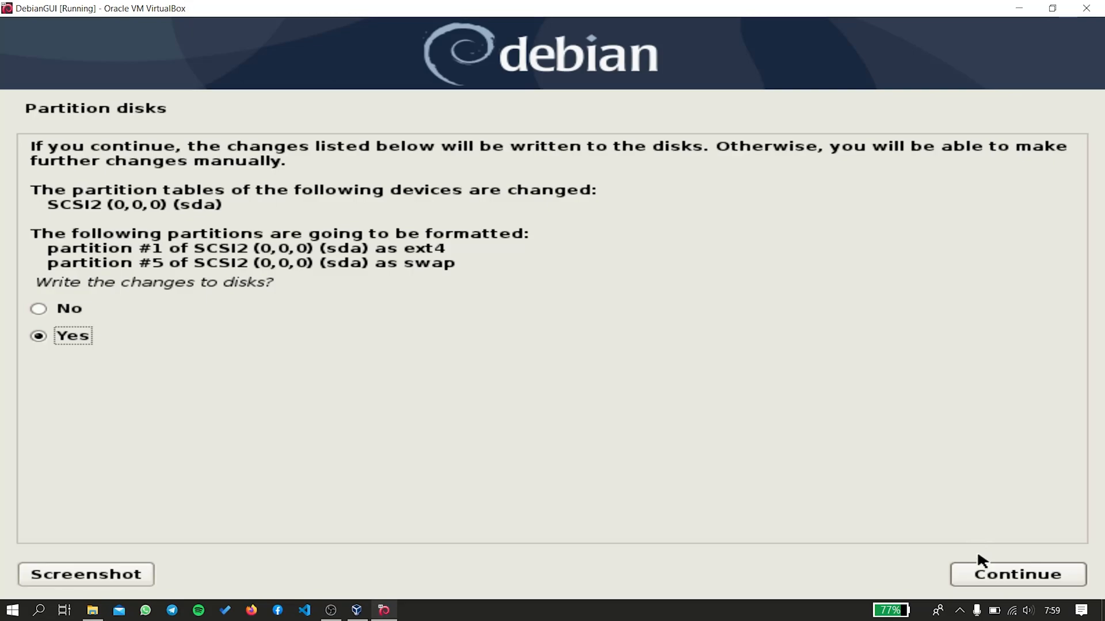
left_click(988, 573)
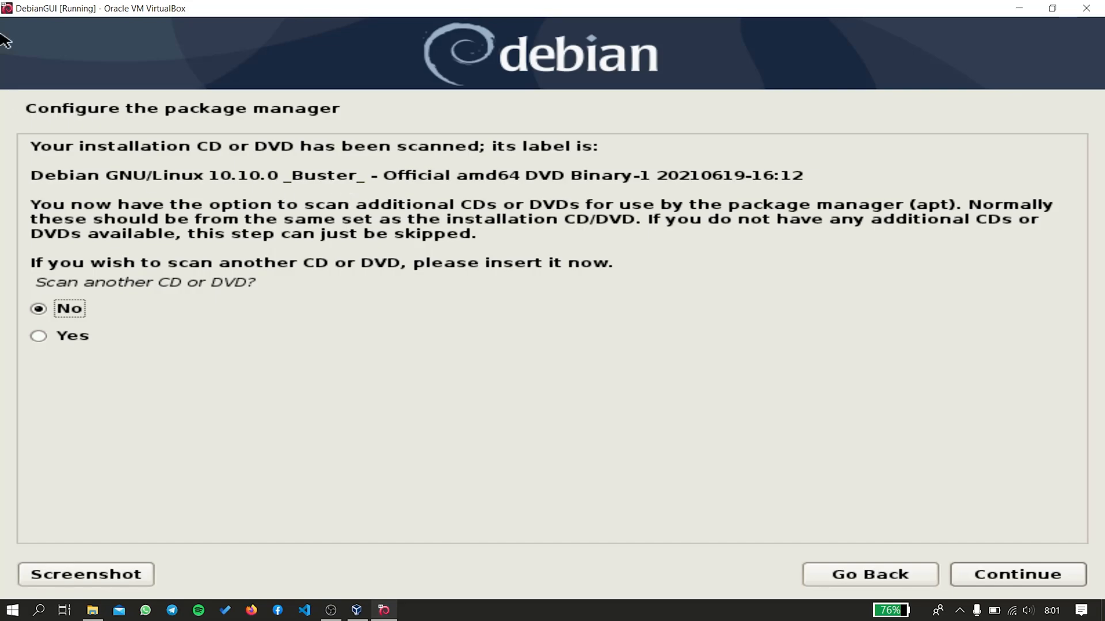
Answer No to scanning another CD, using a network mirror, and the popularity contest.
left_click(999, 580)
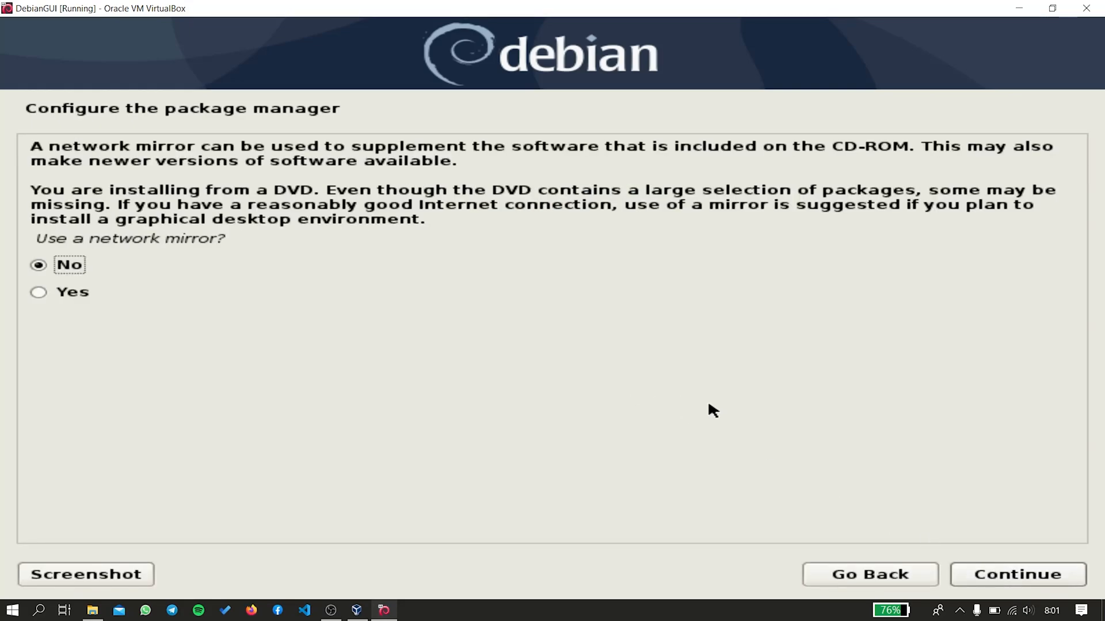
left_click(995, 581)
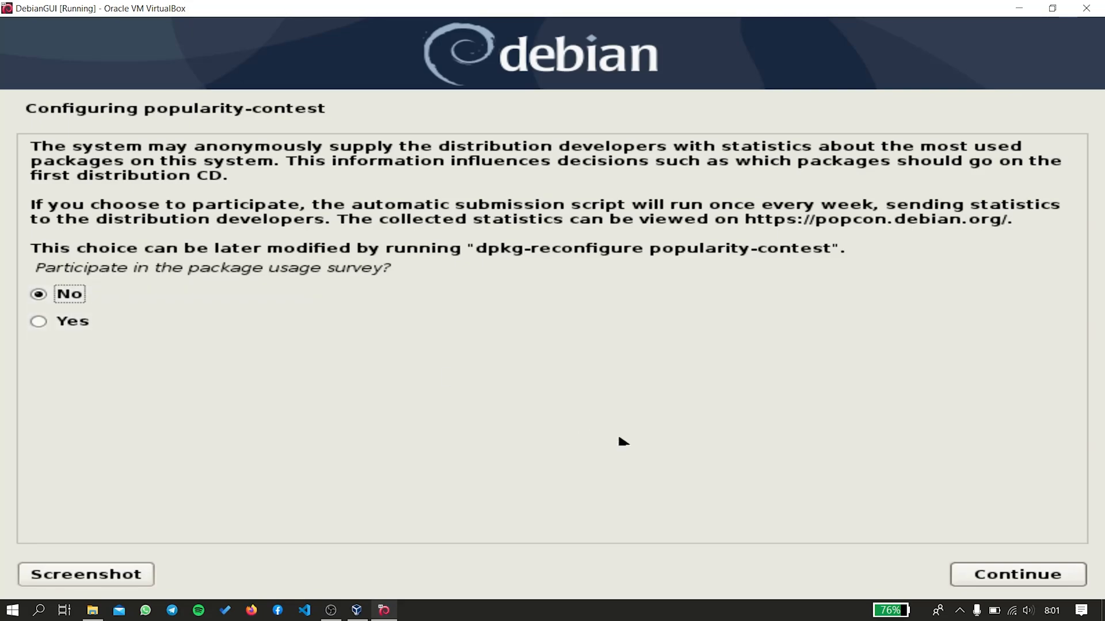
left_click(1010, 574)
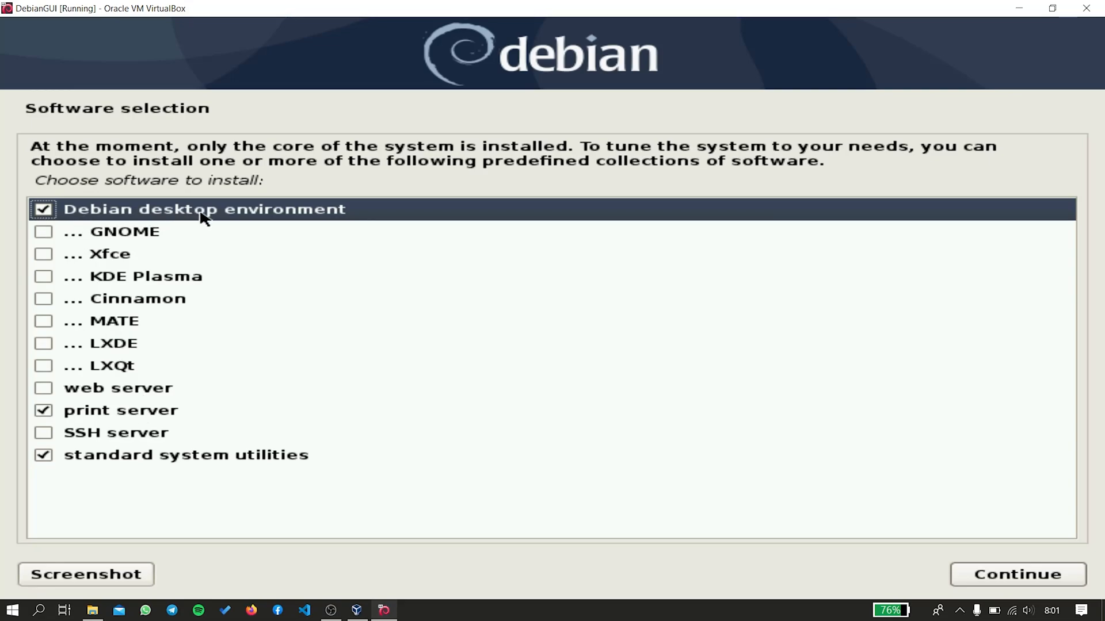
Untick print server, keeping Debian desktop environment and standard system utilities, and install.
left_click(46, 412)
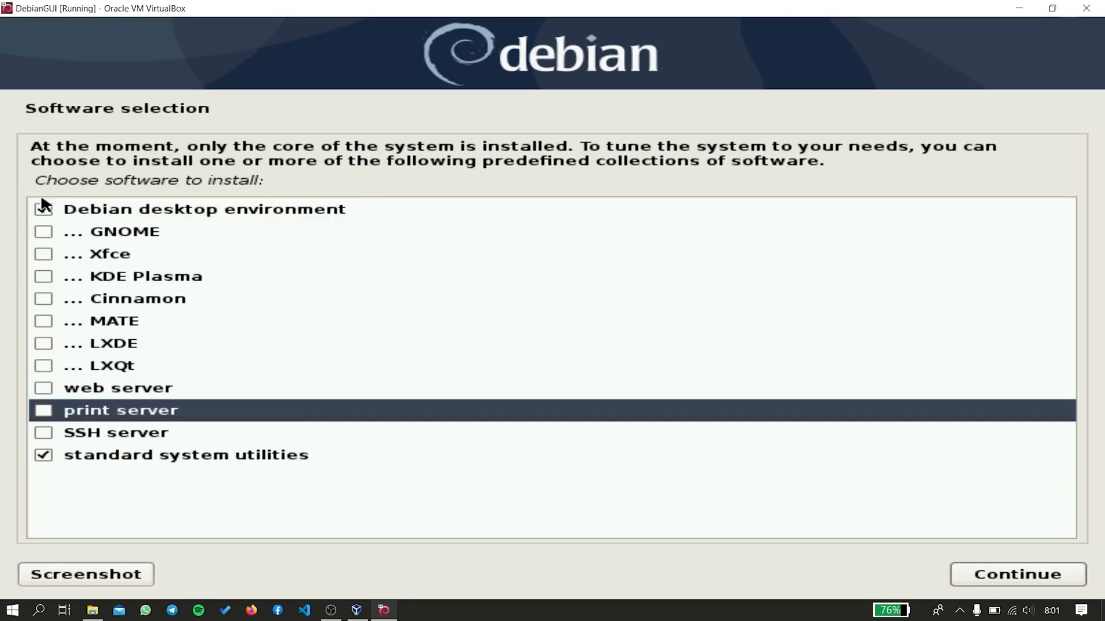
left_click(78, 214)
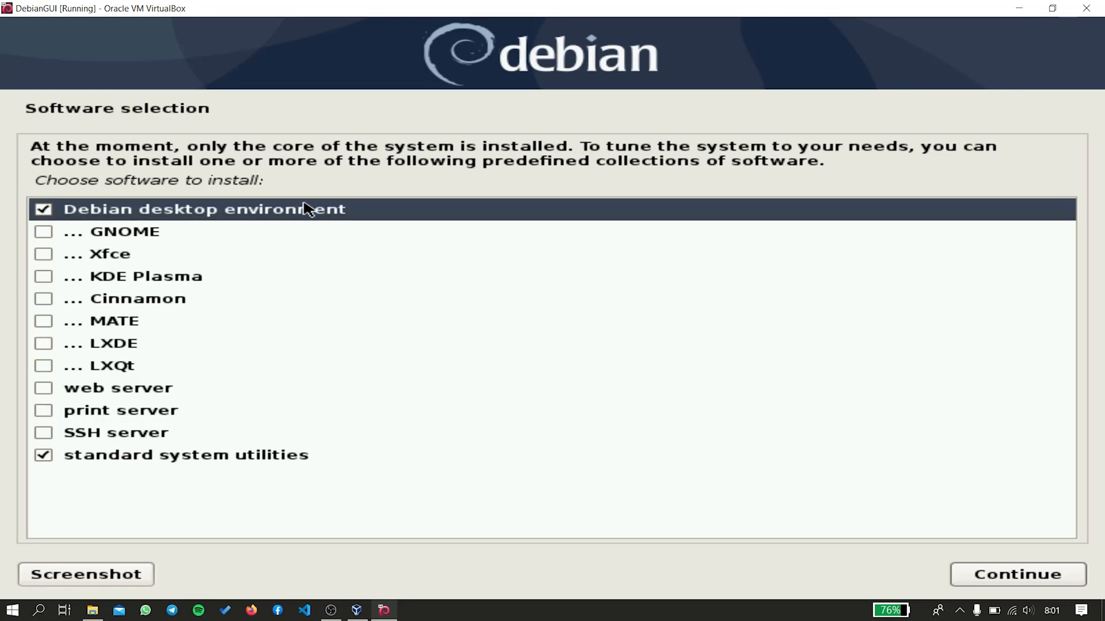
left_click(130, 457)
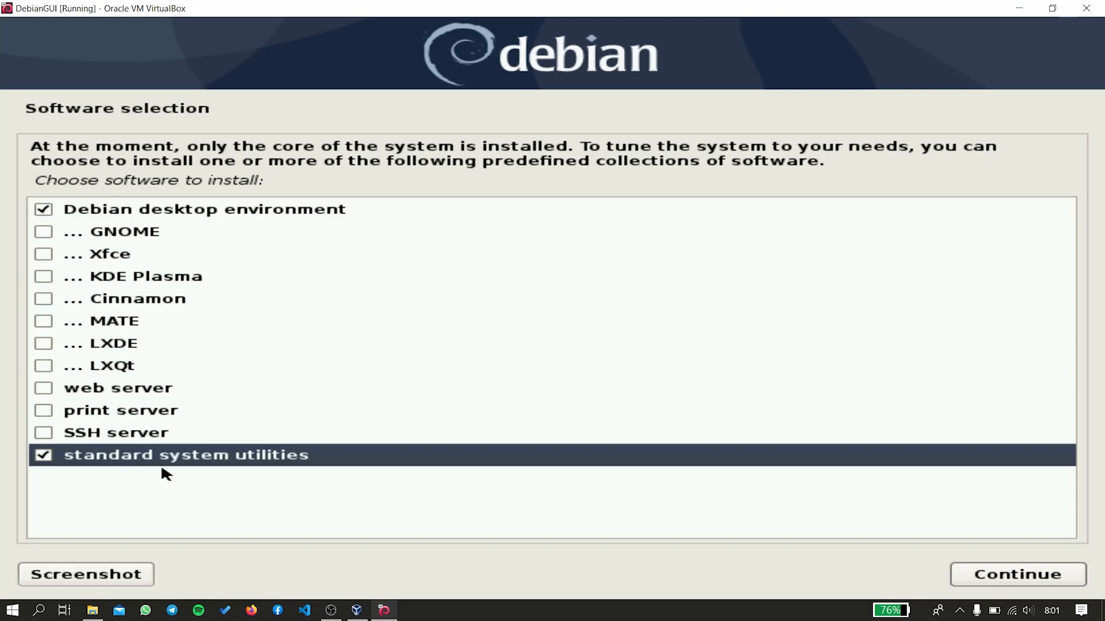
left_click(1001, 573)
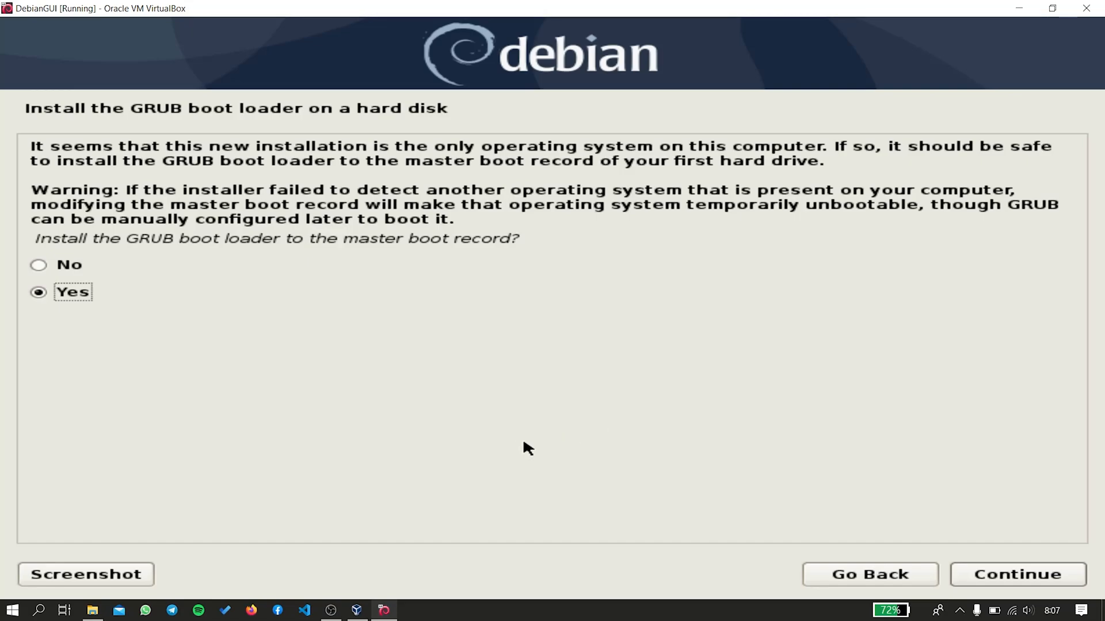
Install GRUB to the master boot record on /dev/sda and finish the installation.
left_click(980, 573)
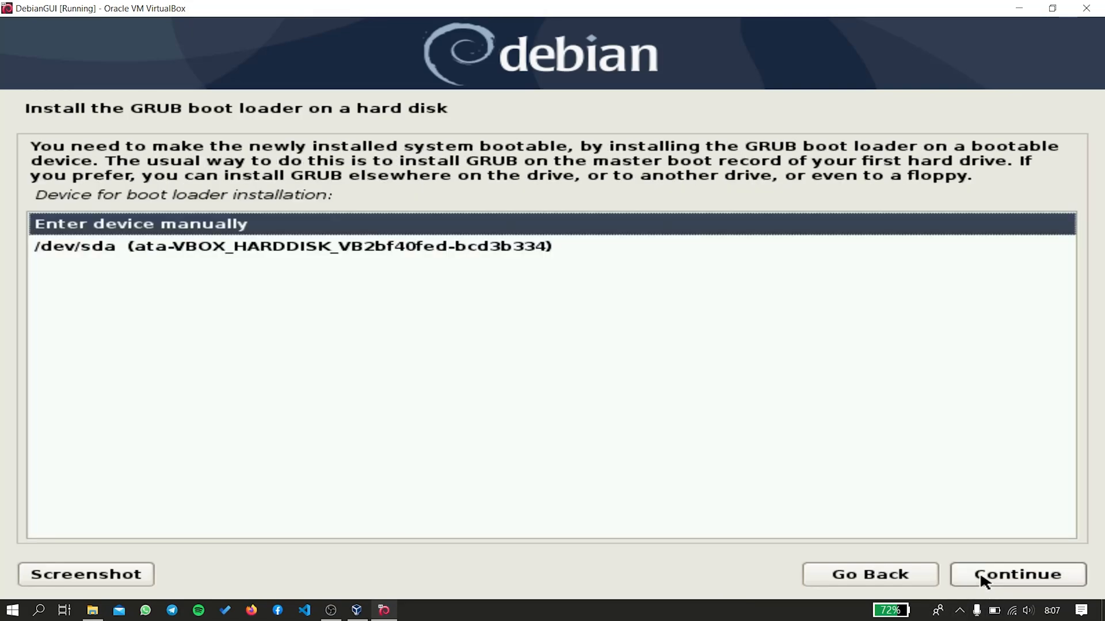
left_click(406, 249)
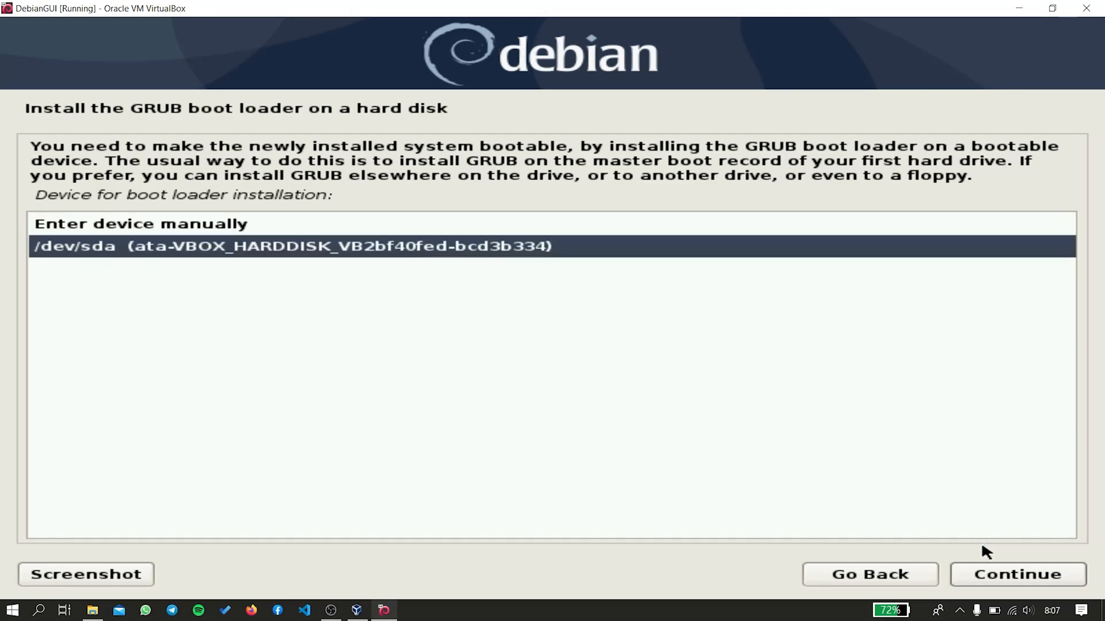
left_click(987, 571)
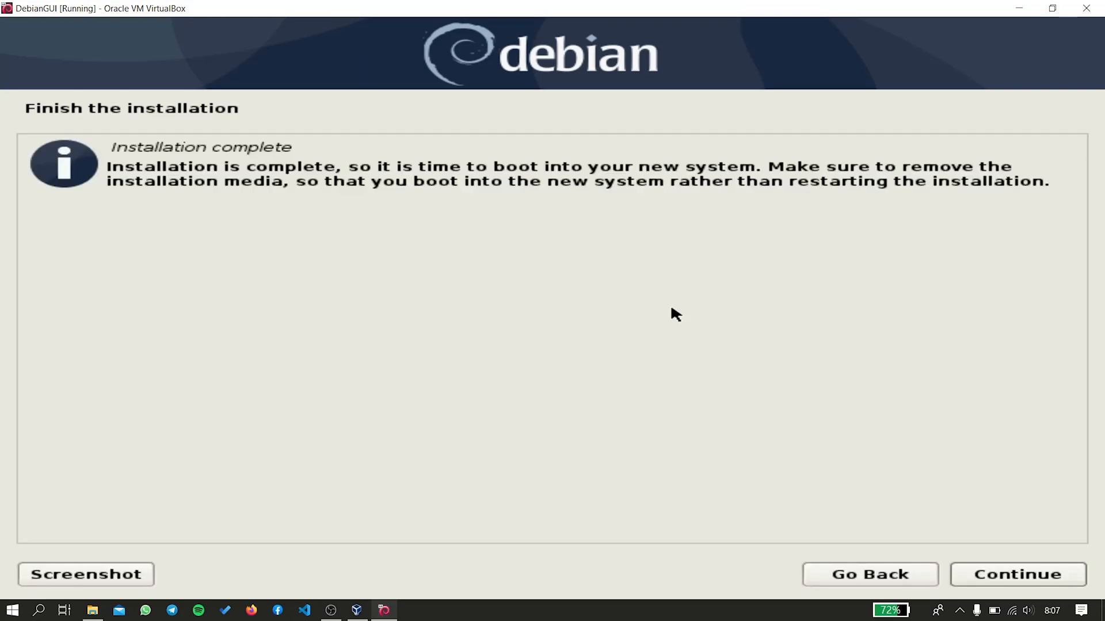
left_click(1058, 582)
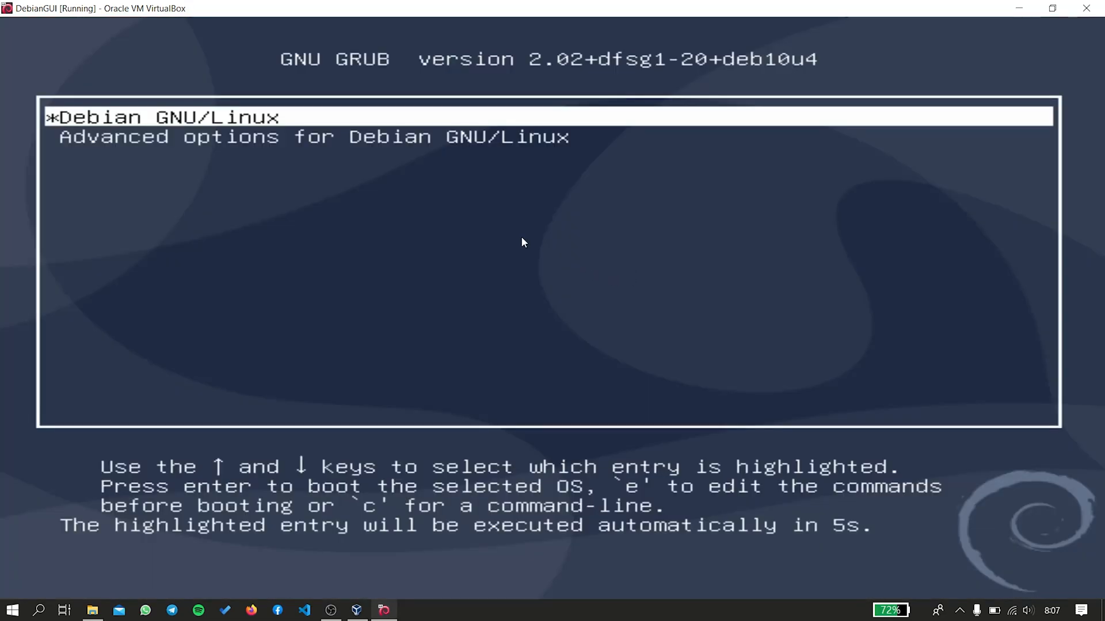
Dismiss the mouse-capture notice while DebianGUI boots to the Debian login screen.
left_click(458, 118)
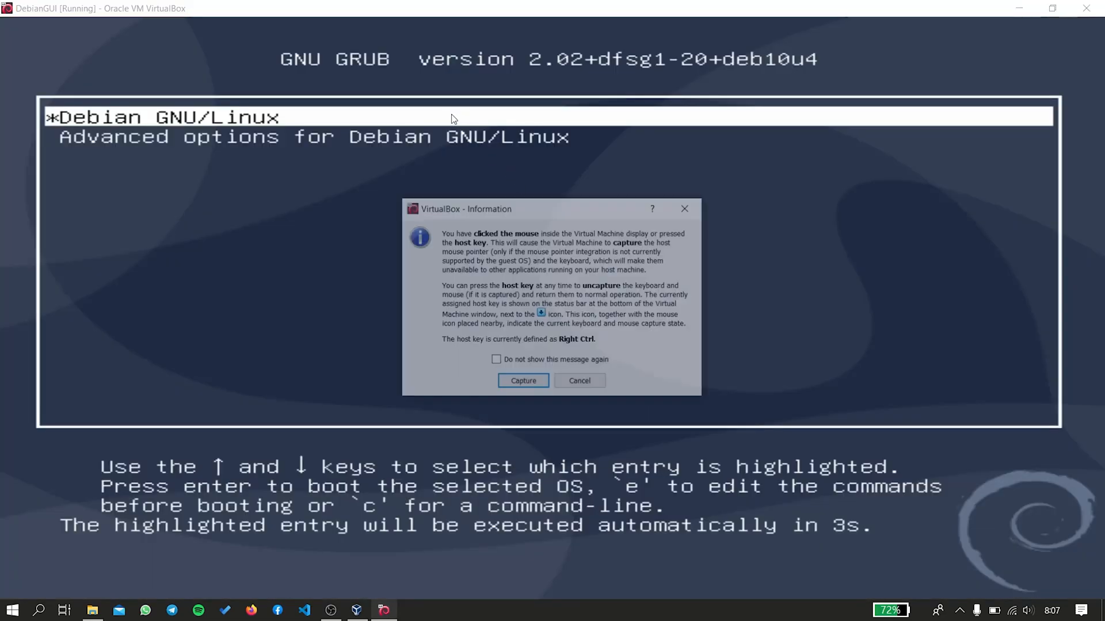
left_click(693, 201)
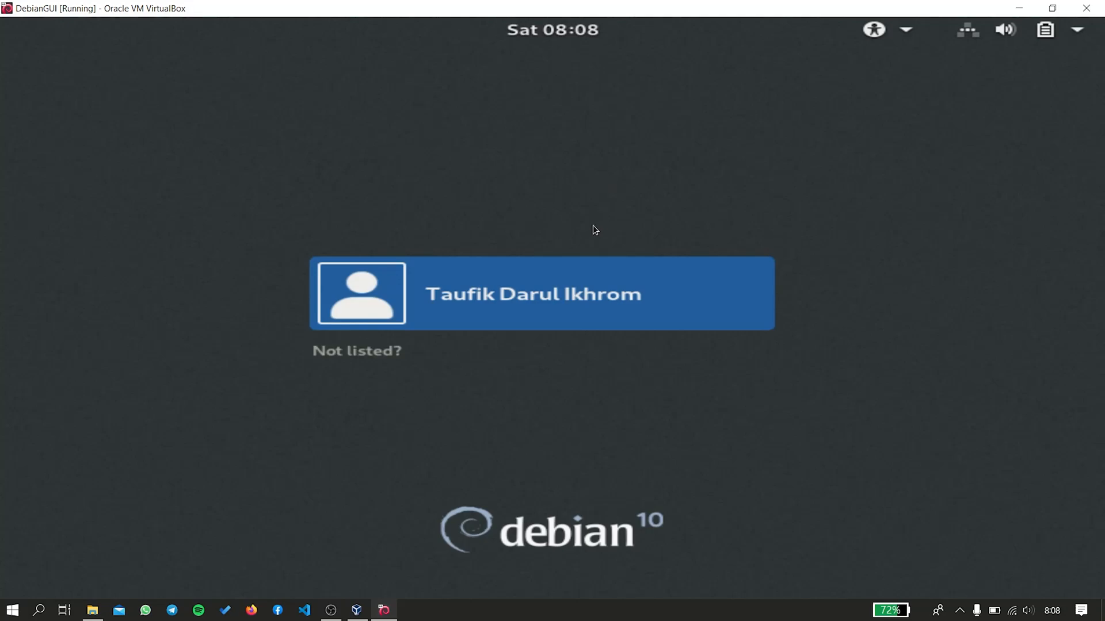
Log in to the Debian user account with its password to reach the GNOME desktop.
left_click(584, 279)
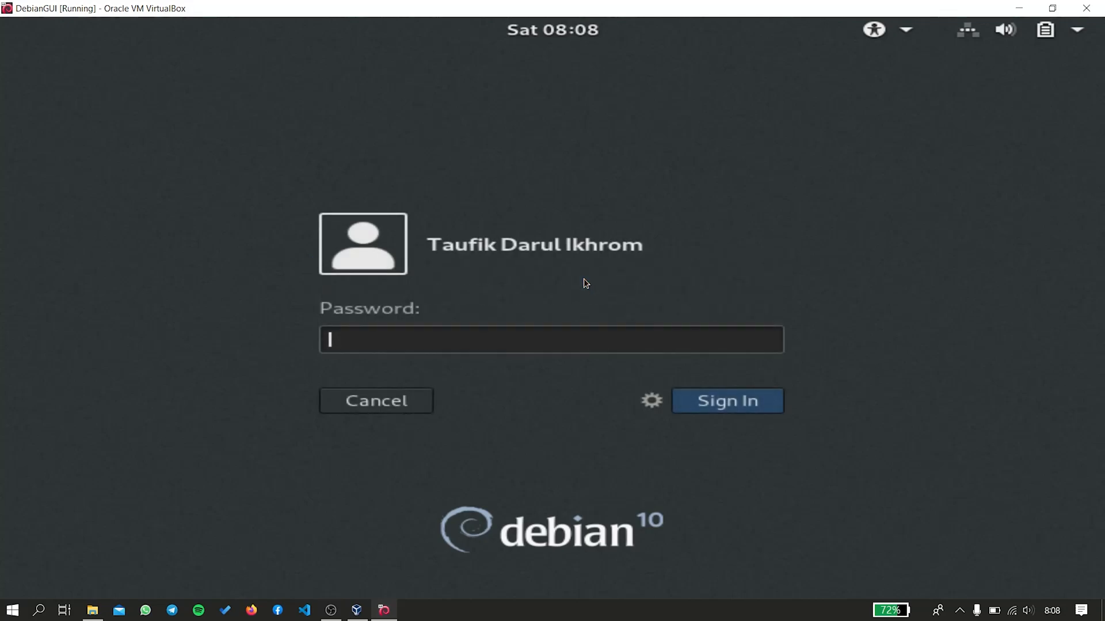
type("***")
left_click(681, 401)
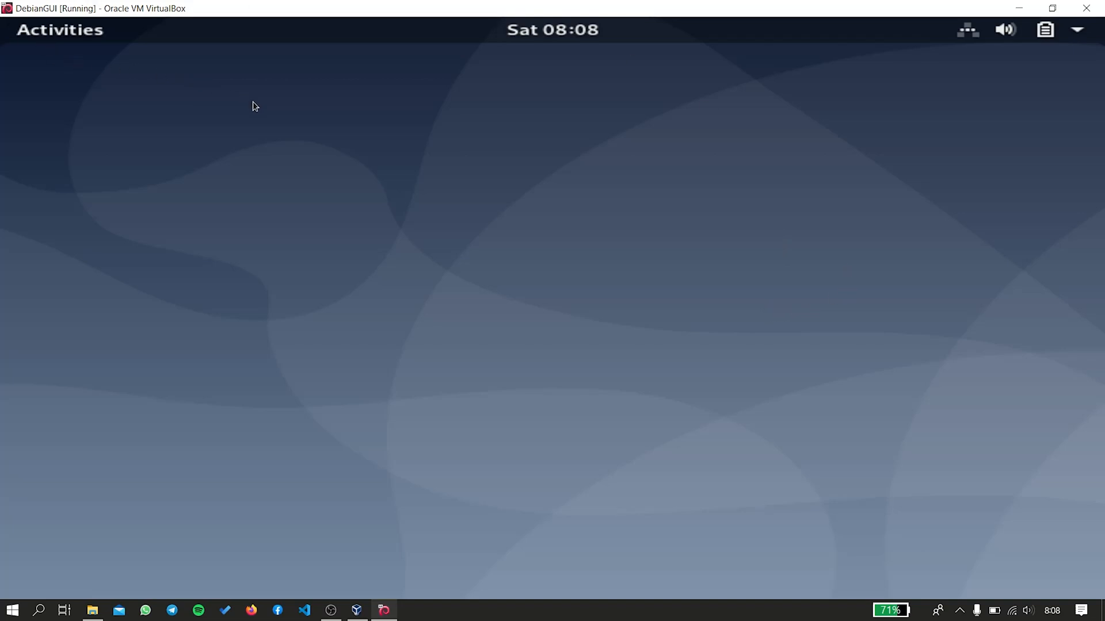
key("super")
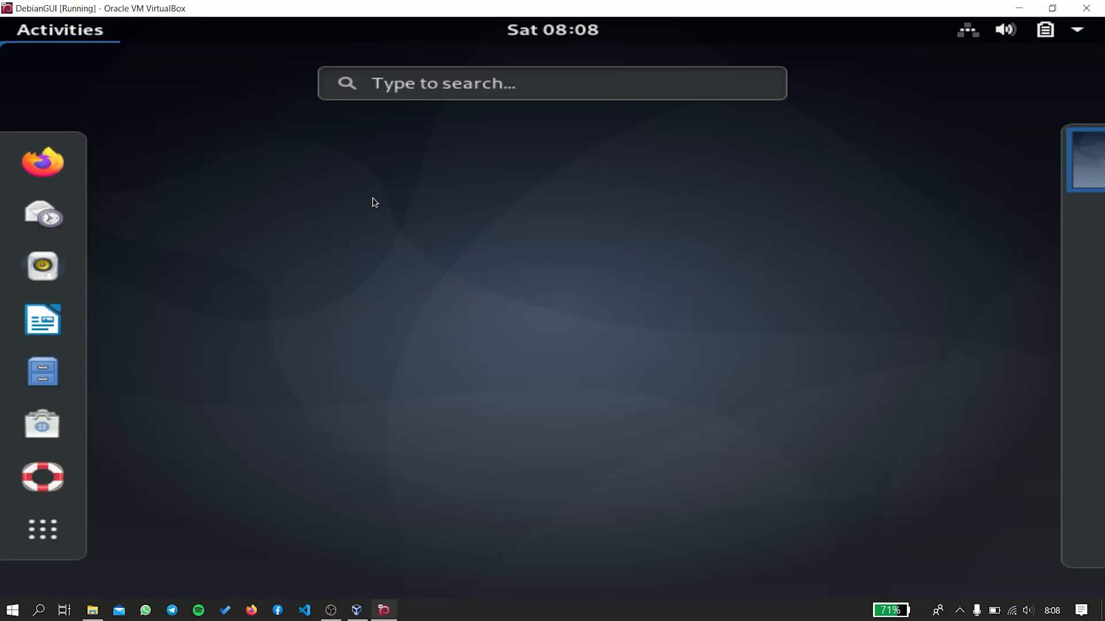
left_click(372, 198)
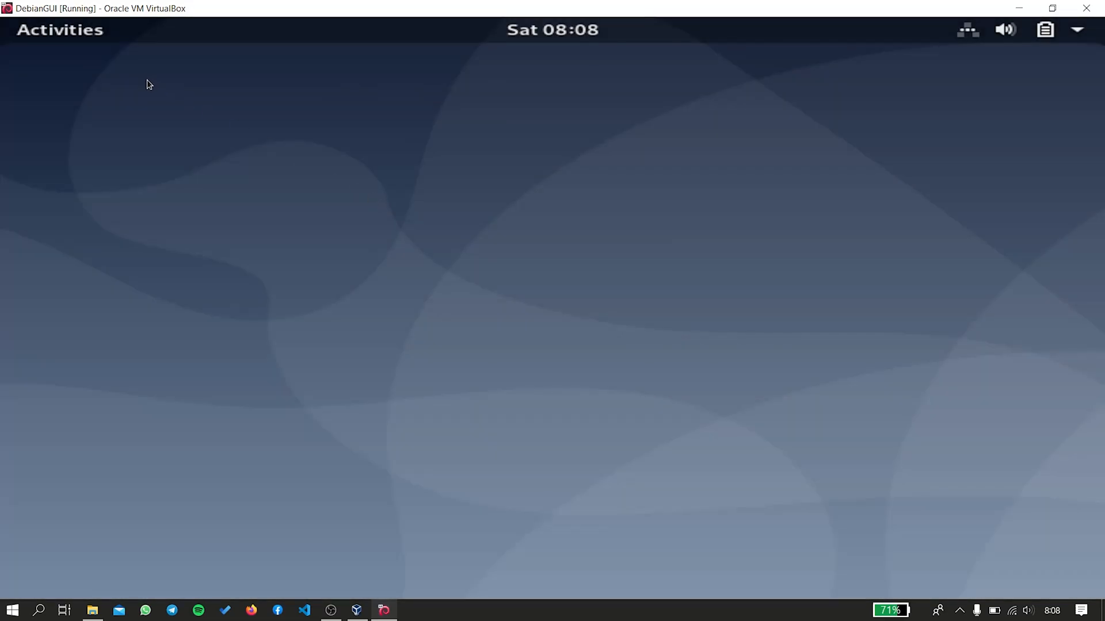